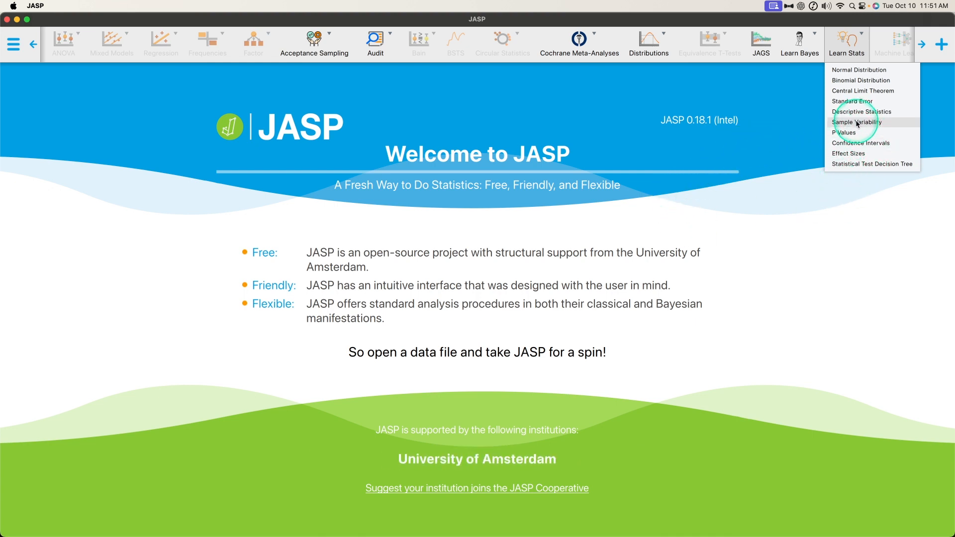
Step: Look through the list of additional analysis modules that can be enabled, and close it without changing any module
click(750, 174)
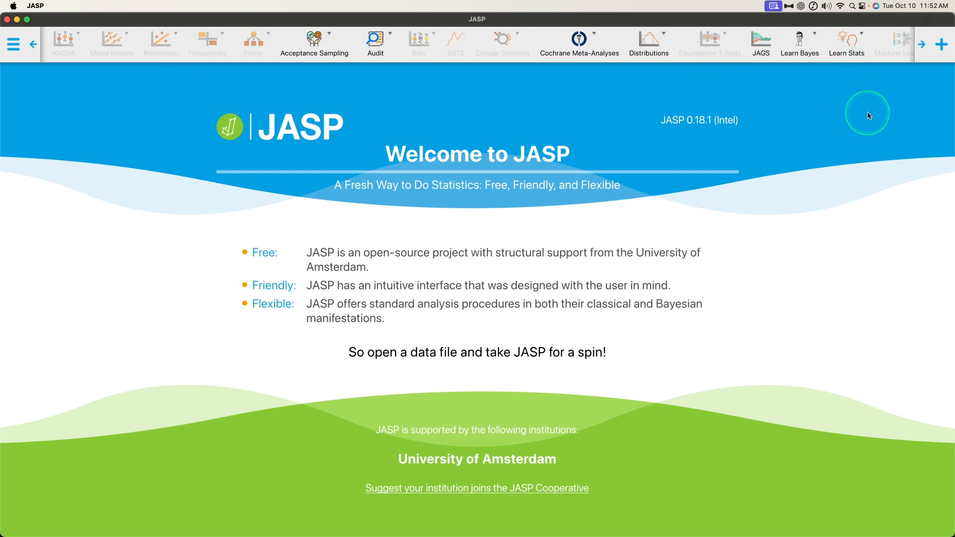
click(942, 52)
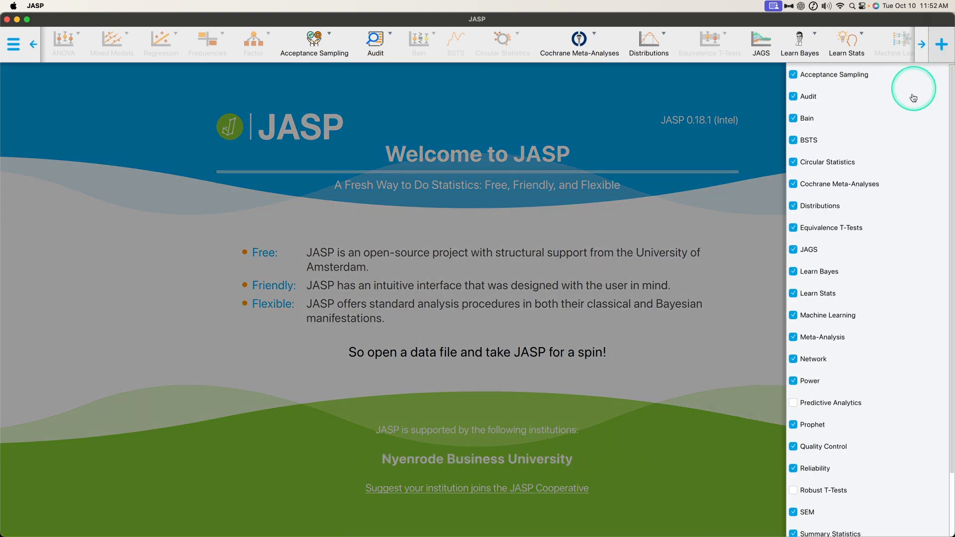
scroll(877, 394, down, 4)
scroll(877, 394, up, 4)
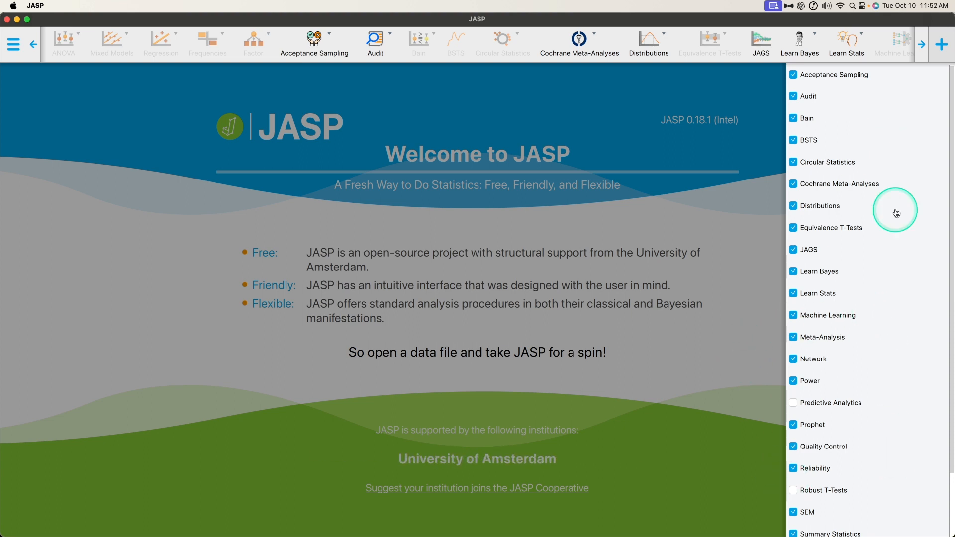
click(723, 140)
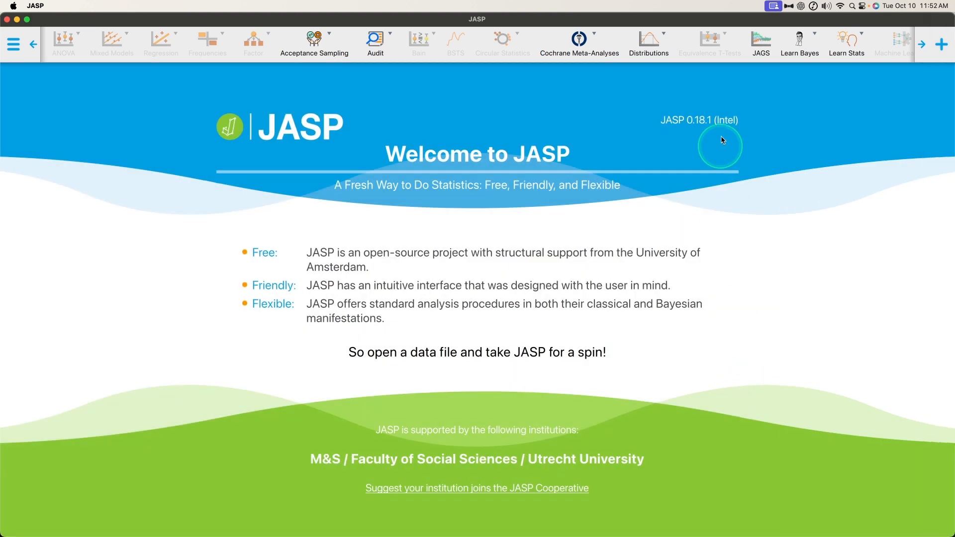
Step: Start a Sample Variability analysis from the Learn Stats module and review its parent distribution and sample histograms
click(848, 44)
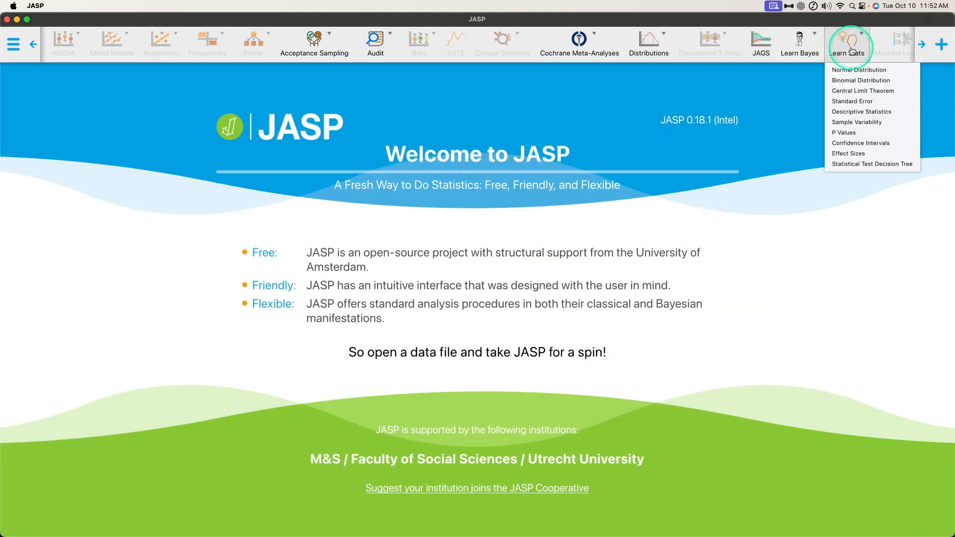
click(851, 123)
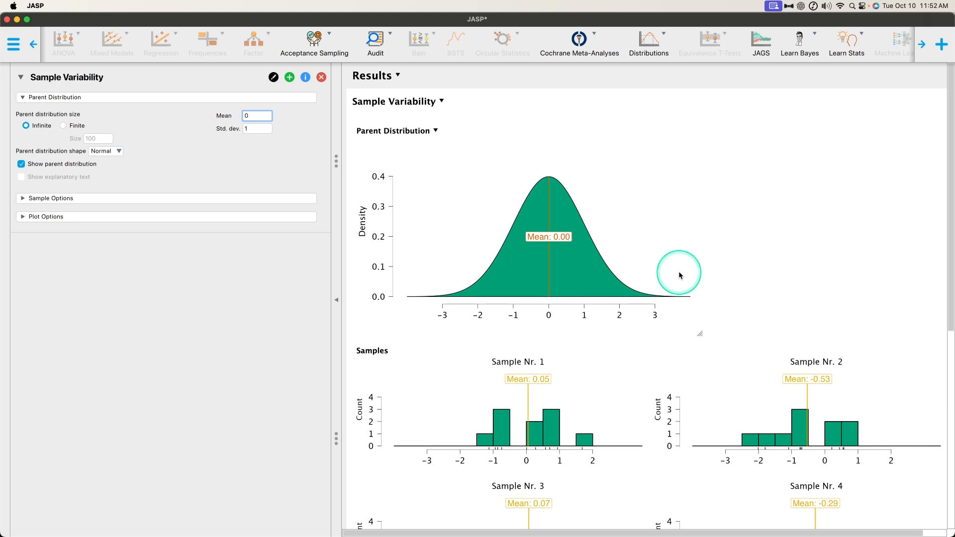
scroll(760, 306, down, 5)
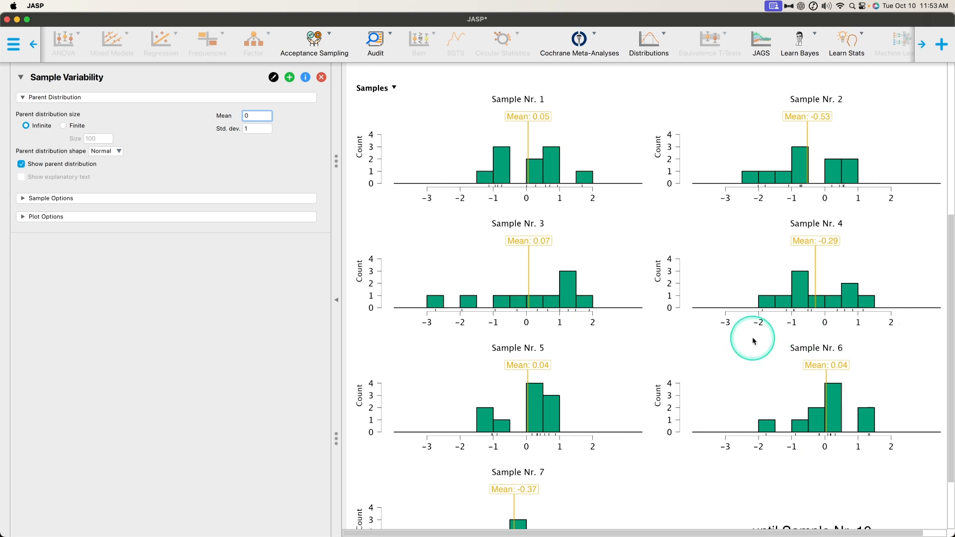
scroll(753, 341, down, 2)
scroll(742, 398, up, 3)
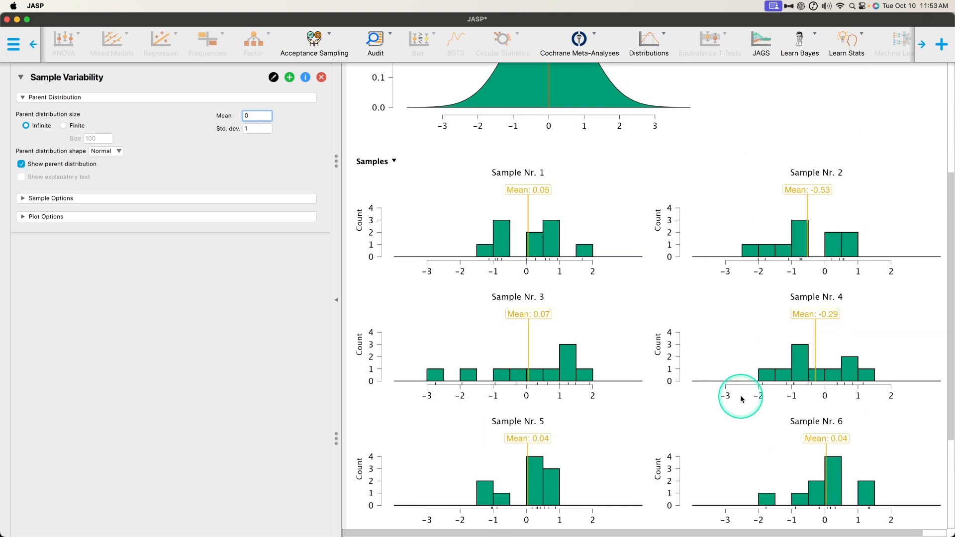
scroll(713, 368, up, 4)
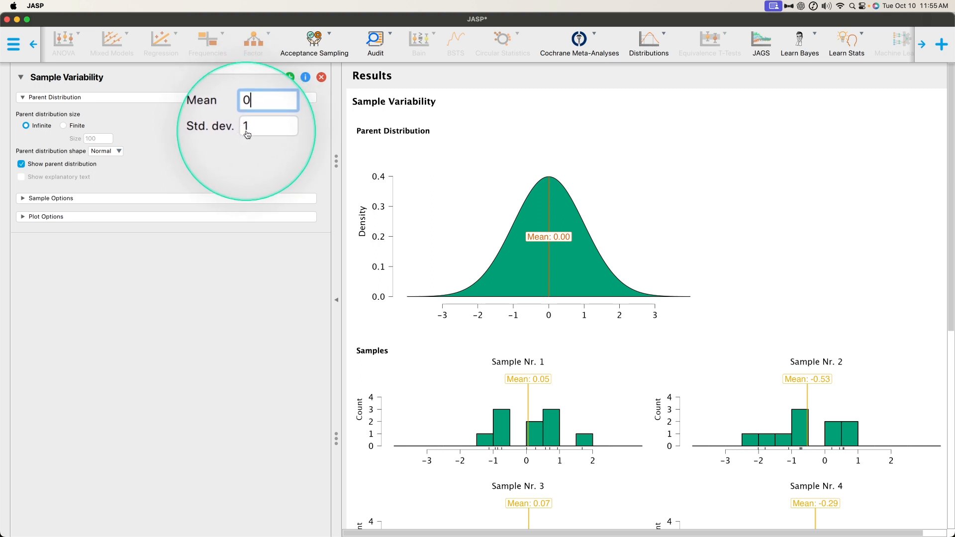
click(220, 151)
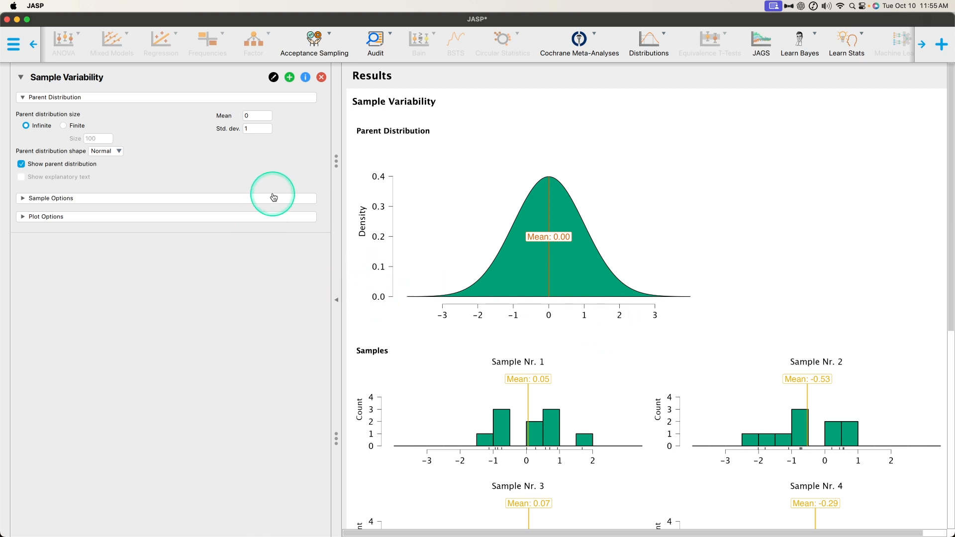
Step: Try out the parent distribution shape as Uniform and after that as Skewed
click(115, 153)
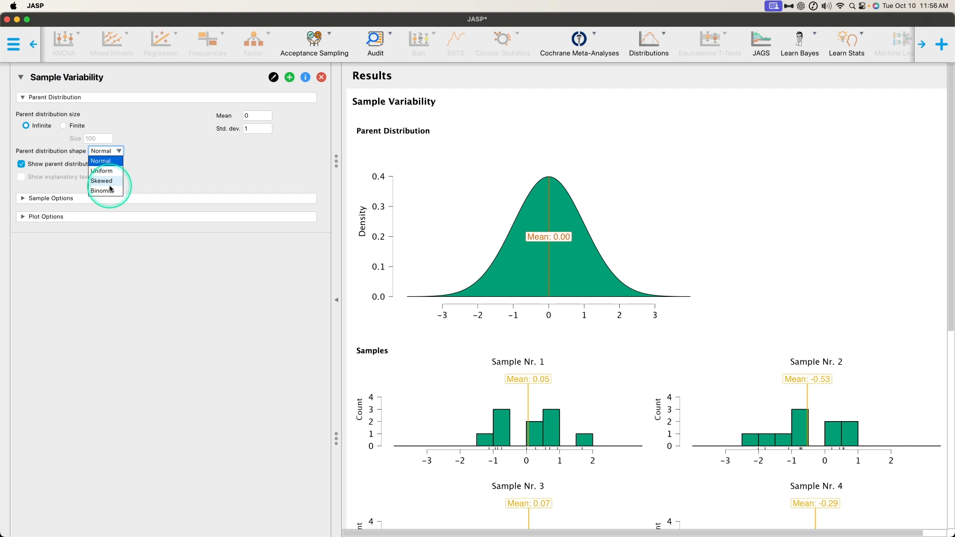
click(104, 170)
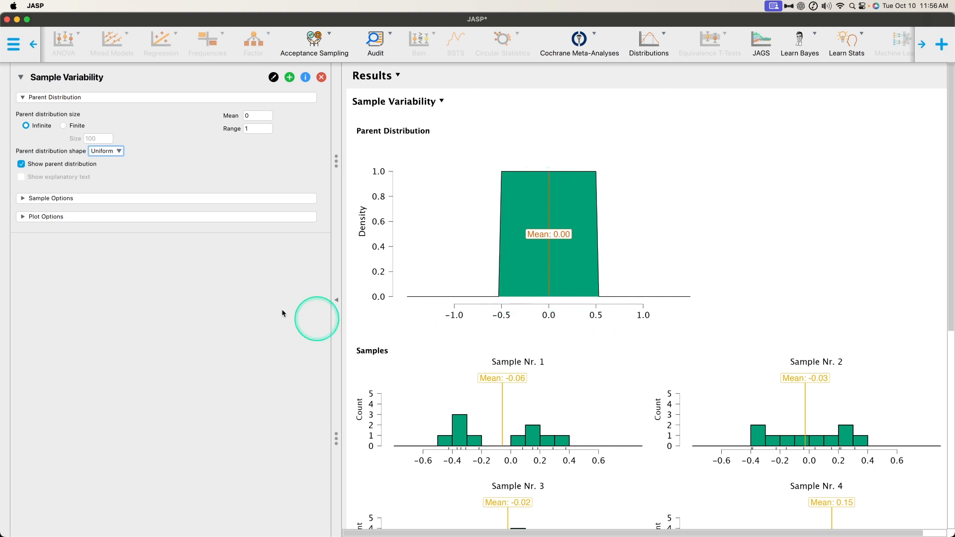
click(102, 152)
click(102, 180)
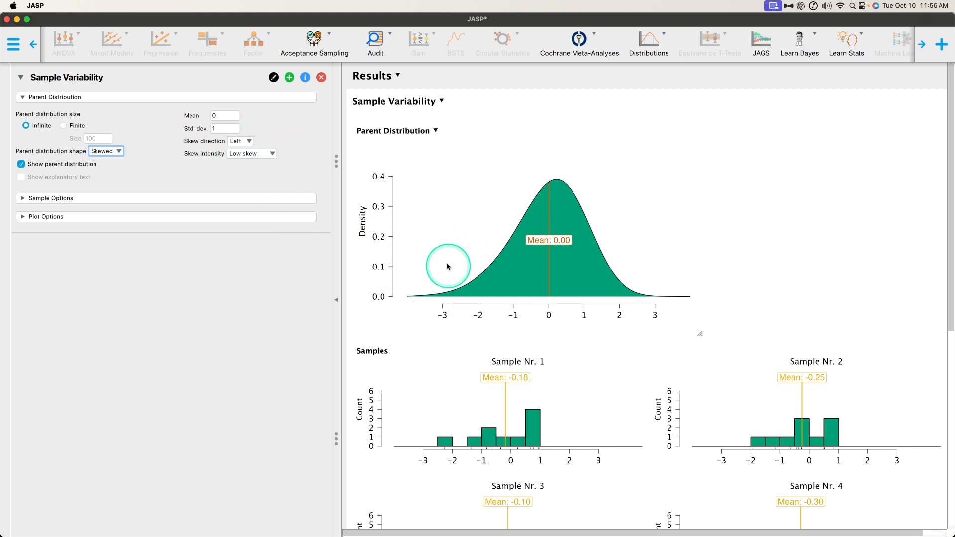
Step: Check the available skew intensity and skew direction options, keeping the current ones, and view the skewed samples
click(262, 154)
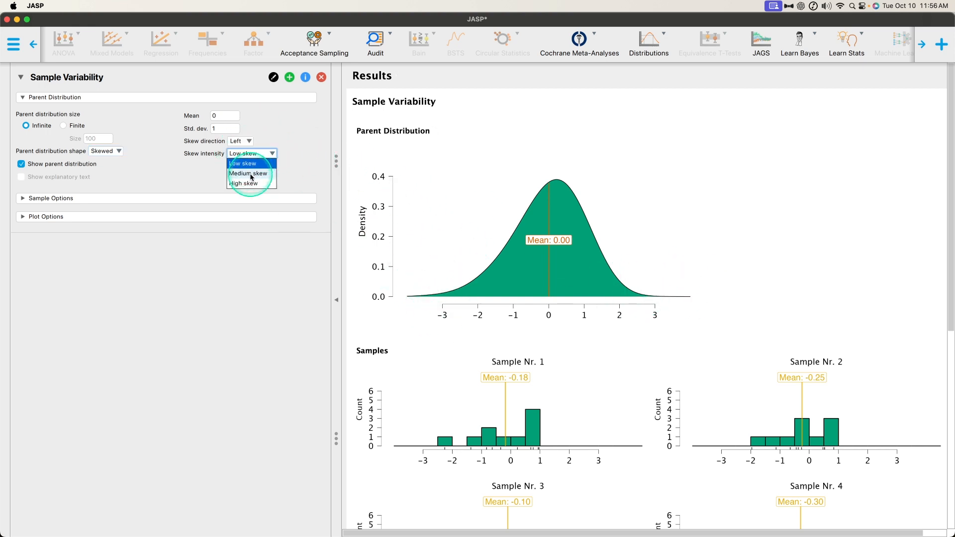
click(180, 180)
click(249, 142)
click(325, 128)
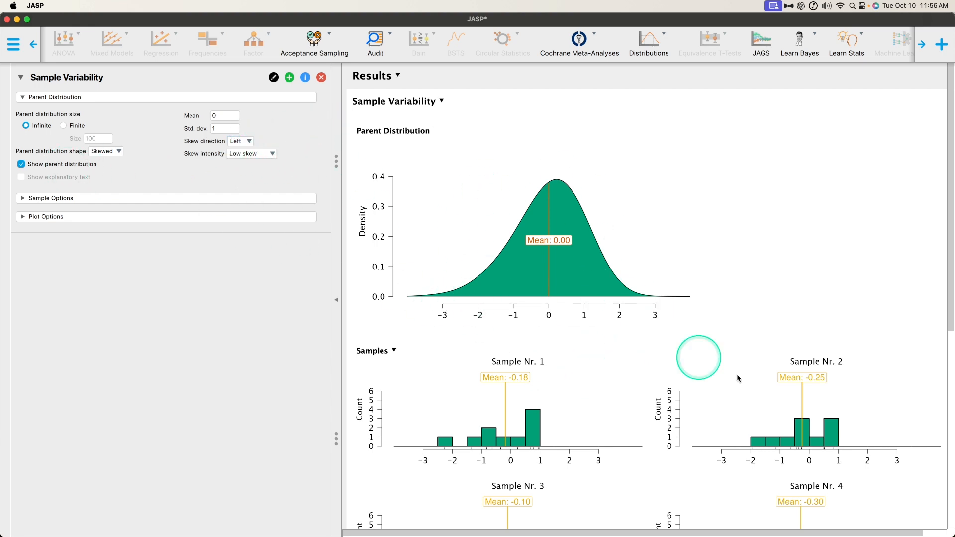
scroll(647, 378, down, 3)
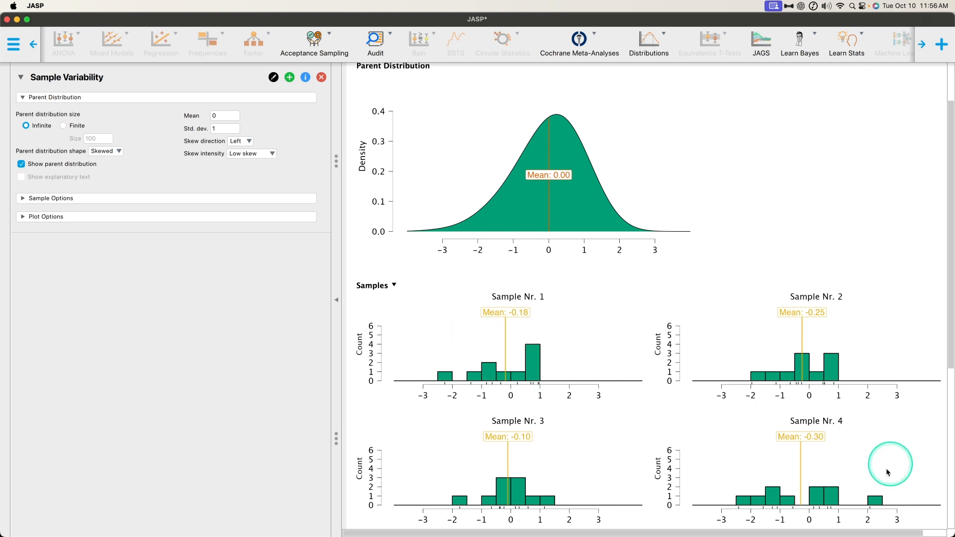
Step: Set the parent distribution shape to Binomial and compare the drawn samples with the parent distribution
click(115, 152)
click(107, 189)
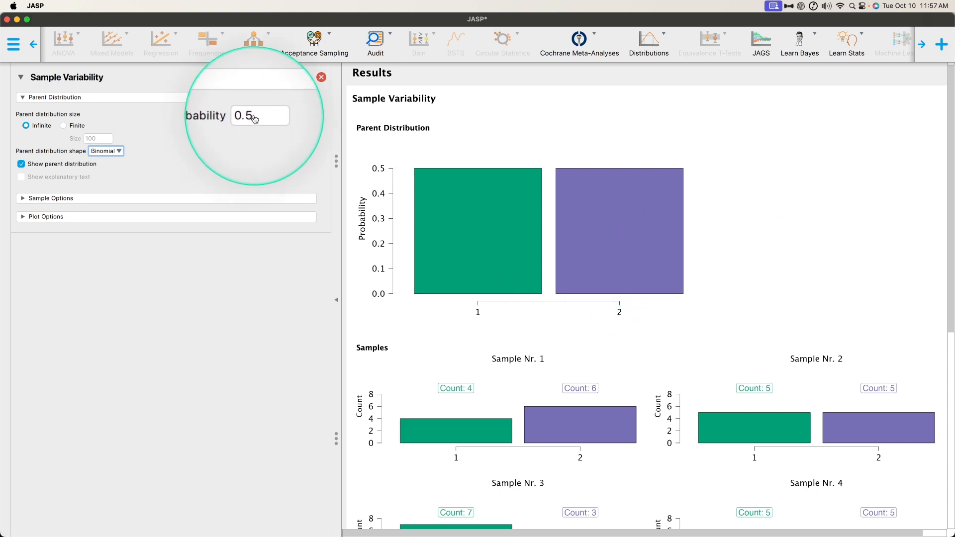
scroll(484, 247, down, 3)
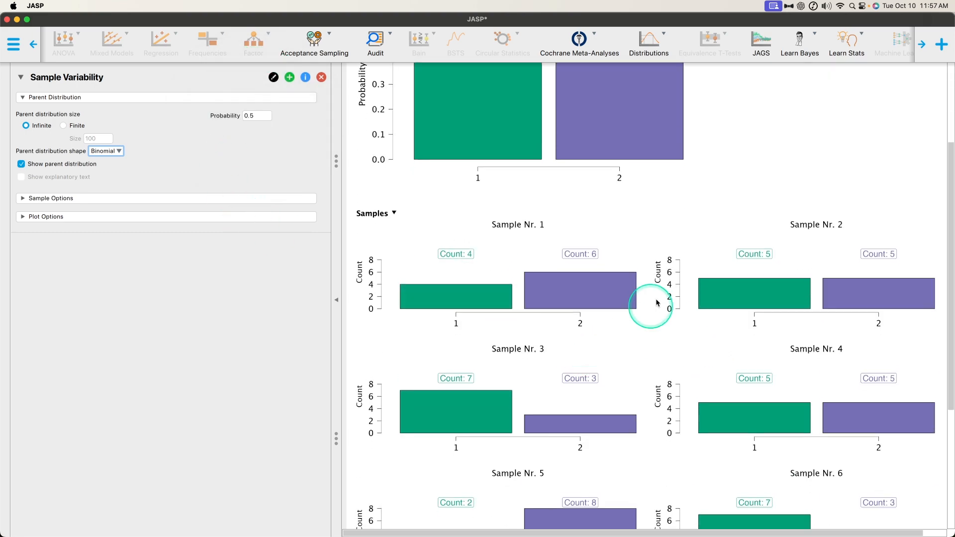
scroll(661, 299, up, 1)
scroll(673, 284, up, 2)
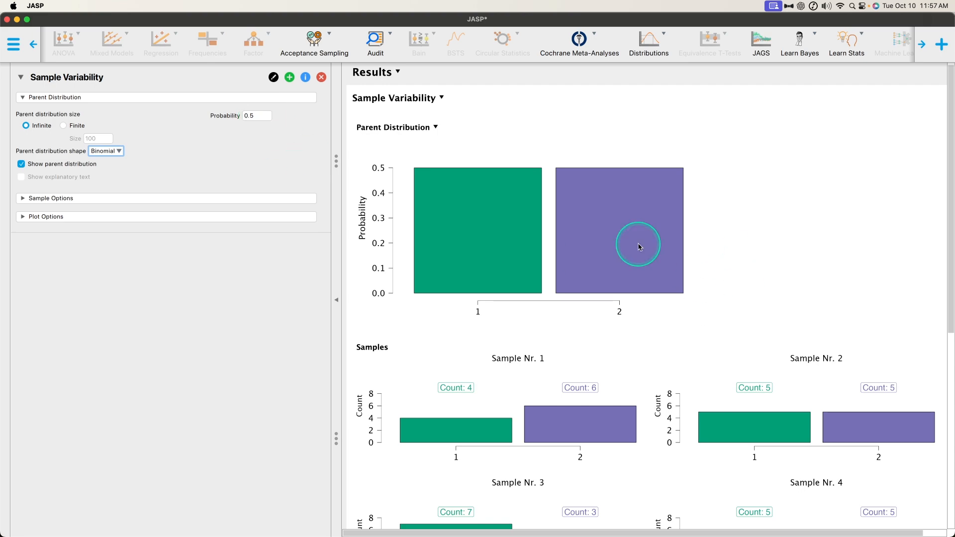
scroll(522, 107, down, 5)
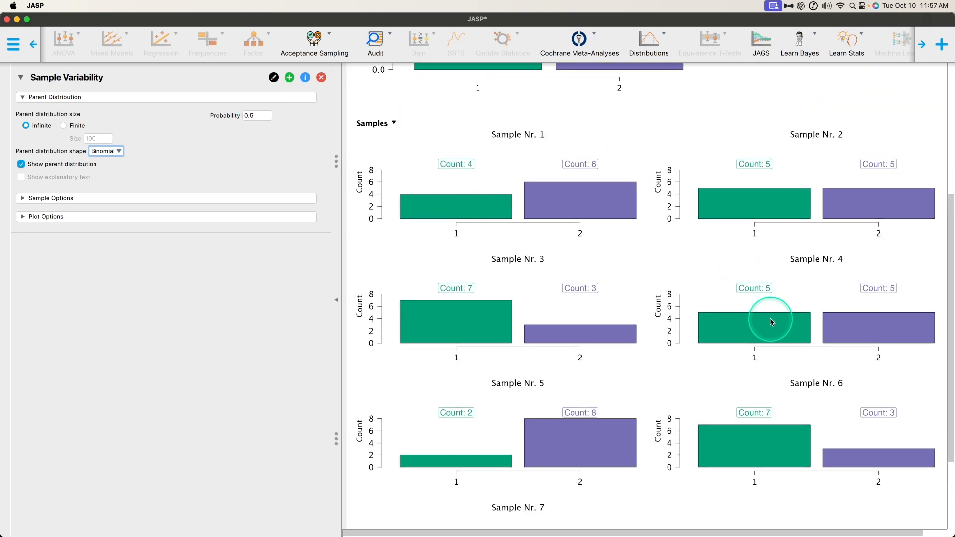
scroll(444, 230, up, 5)
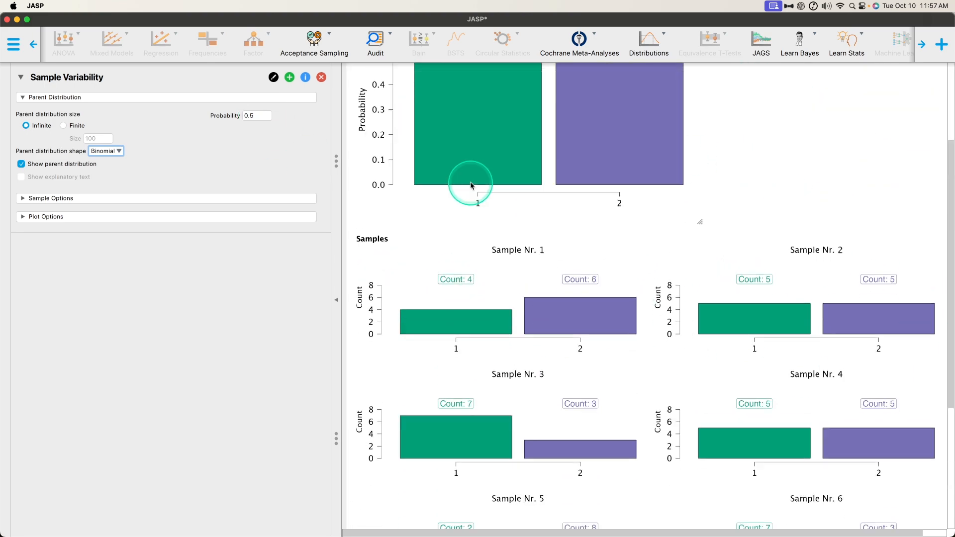
scroll(640, 213, down, 2)
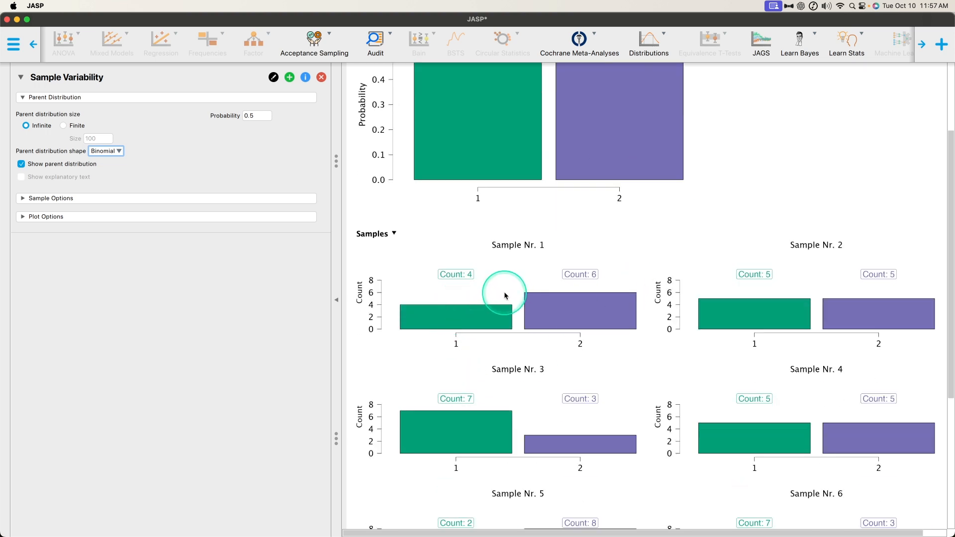
Step: Expand the sample options and examine the counts in each displayed binomial sample against the parent distribution
click(169, 199)
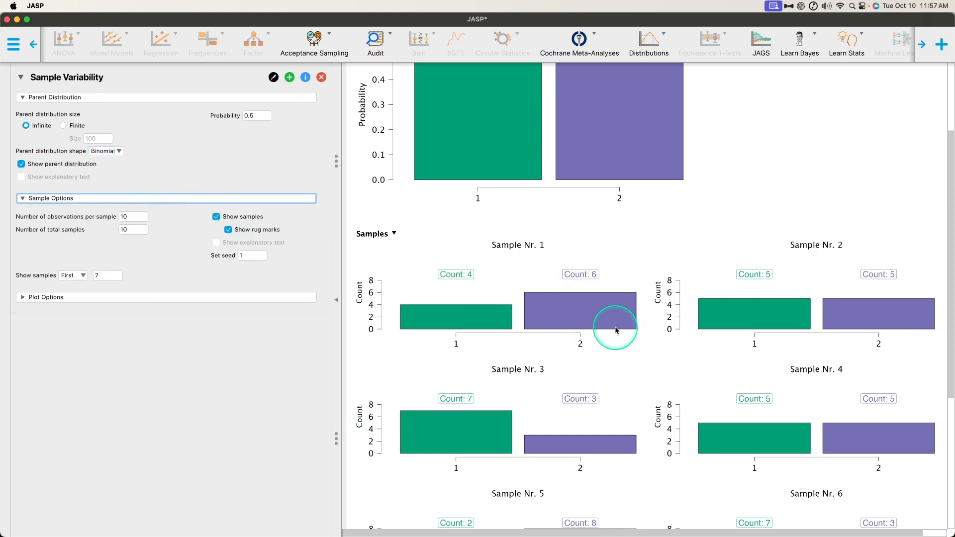
scroll(615, 323, down, 3)
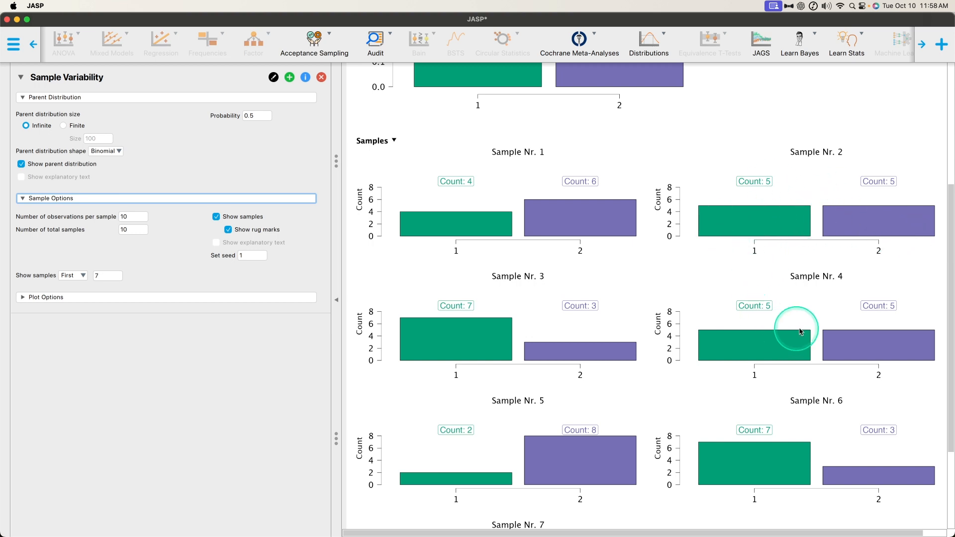
scroll(797, 323, down, 1)
scroll(838, 330, down, 4)
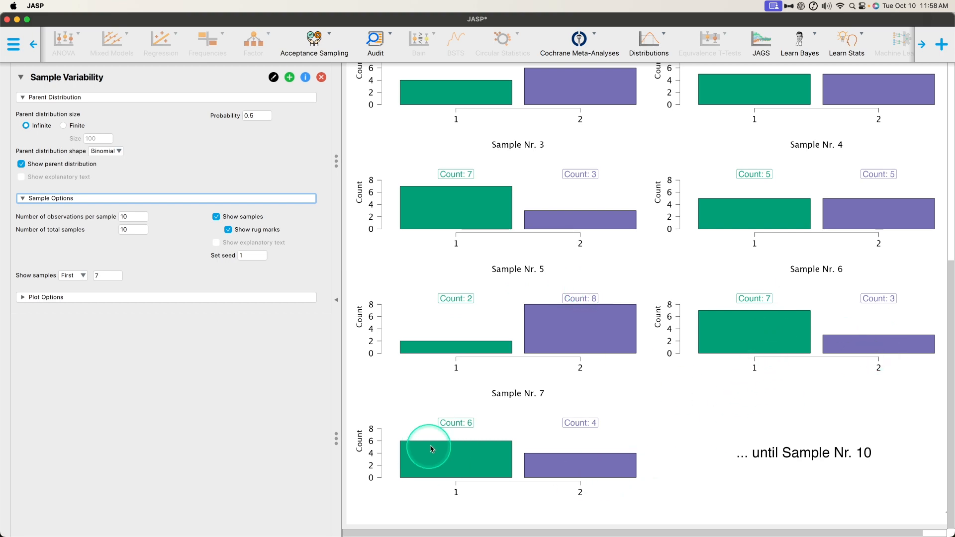
scroll(768, 277, up, 8)
scroll(762, 278, down, 4)
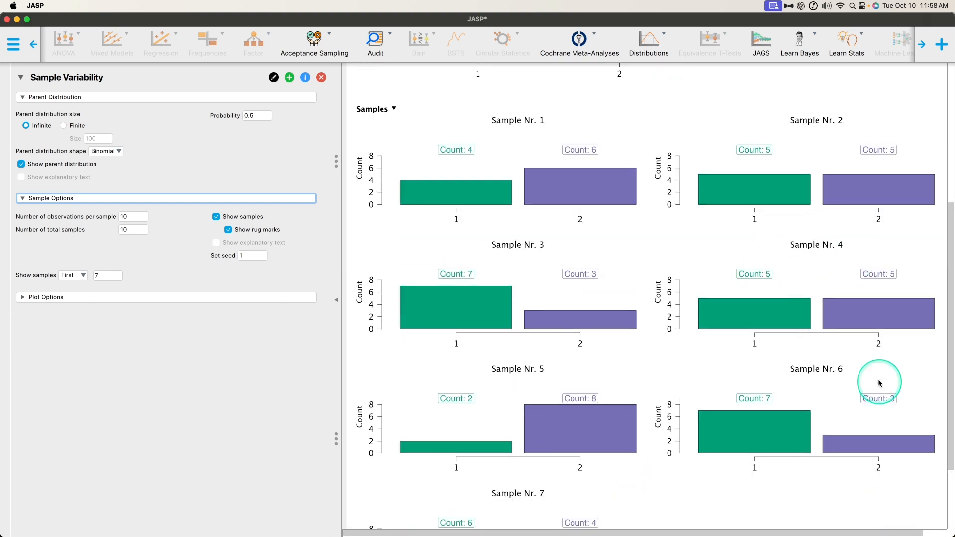
scroll(869, 398, down, 4)
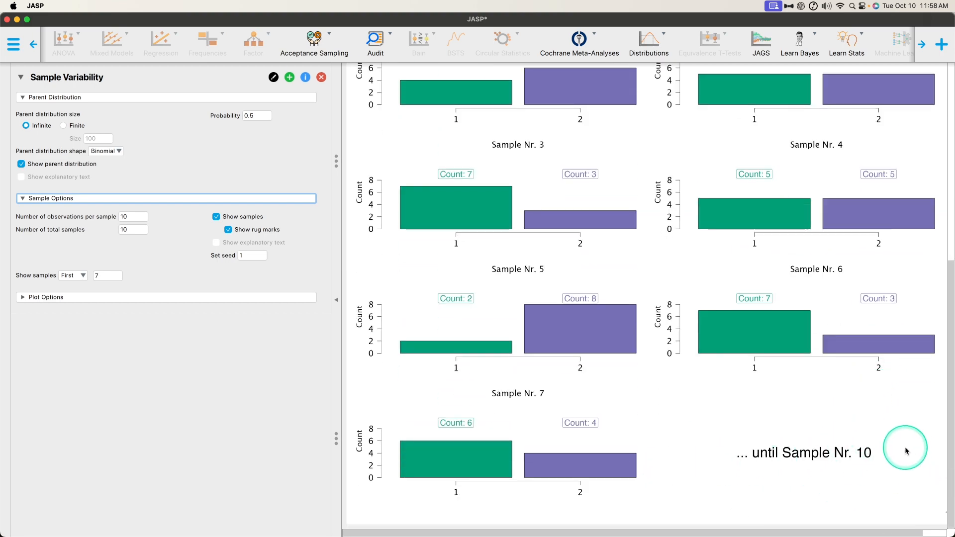
scroll(902, 445, up, 14)
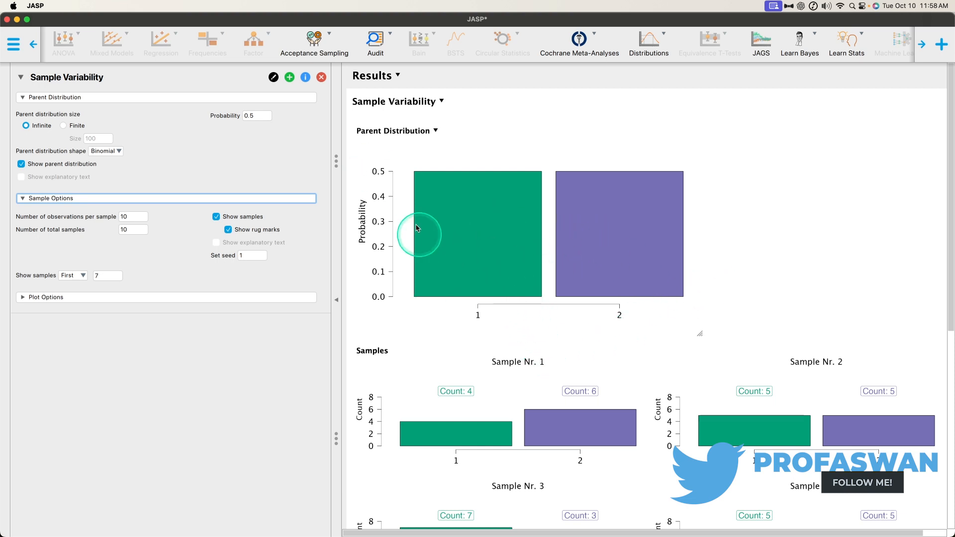
Step: Set the binomial probability to 0.33 and review how the counts vary across the samples
click(255, 116)
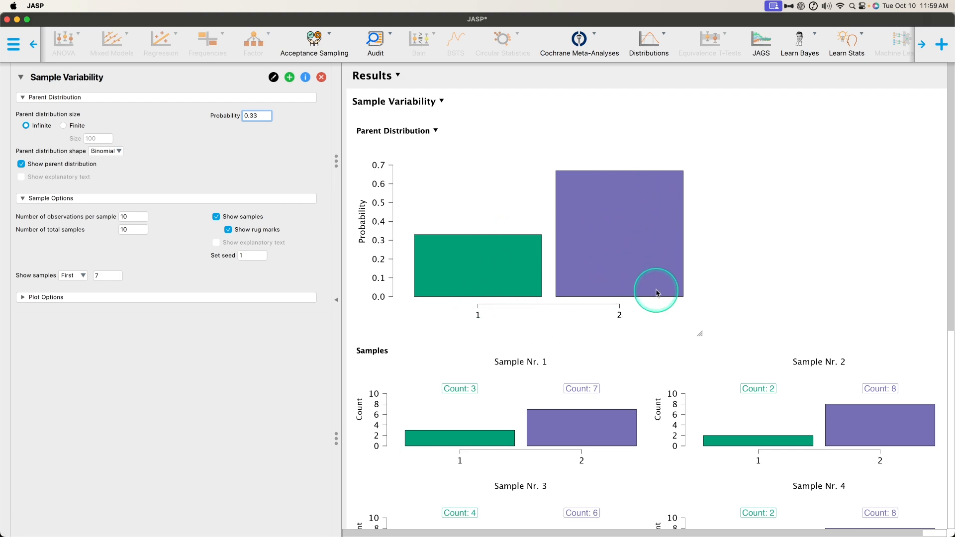
scroll(509, 233, down, 5)
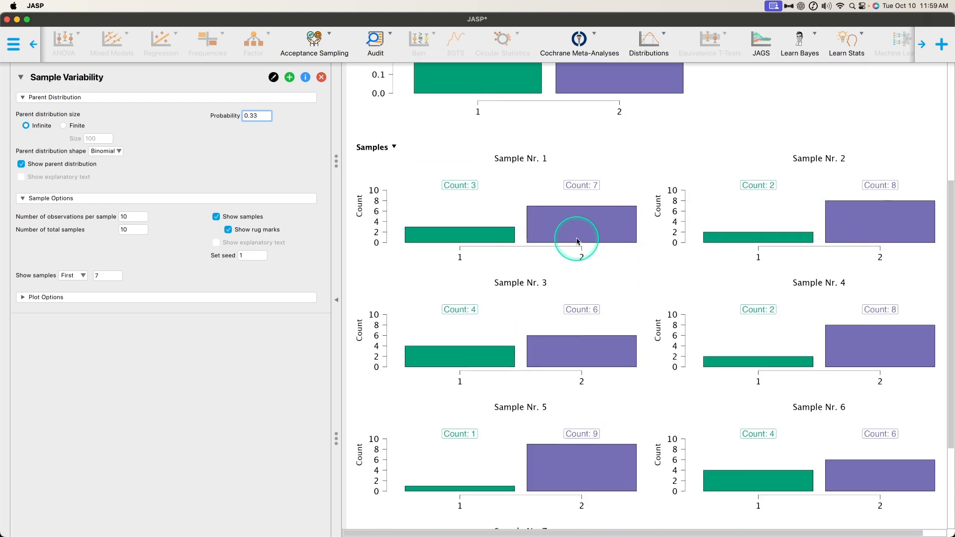
scroll(602, 234, down, 2)
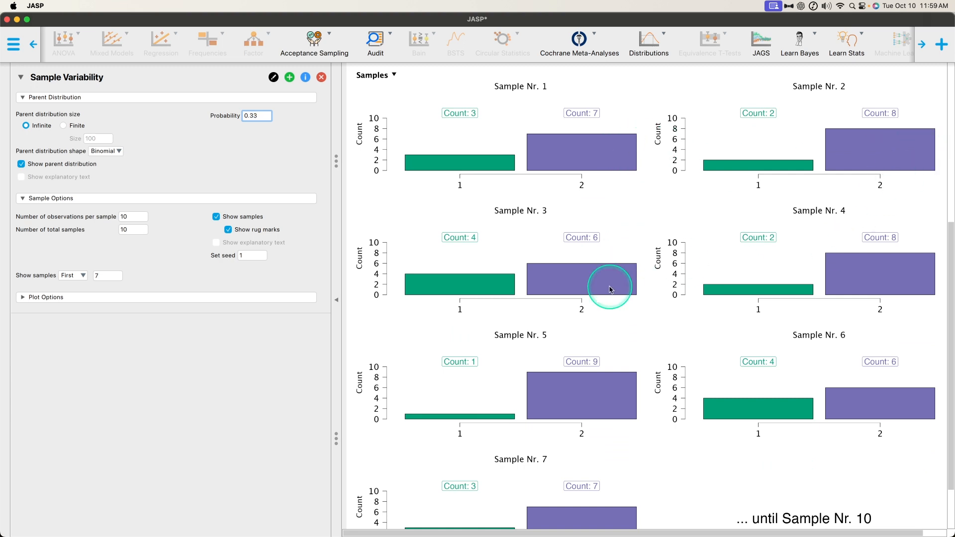
scroll(640, 393, down, 1)
scroll(612, 437, down, 2)
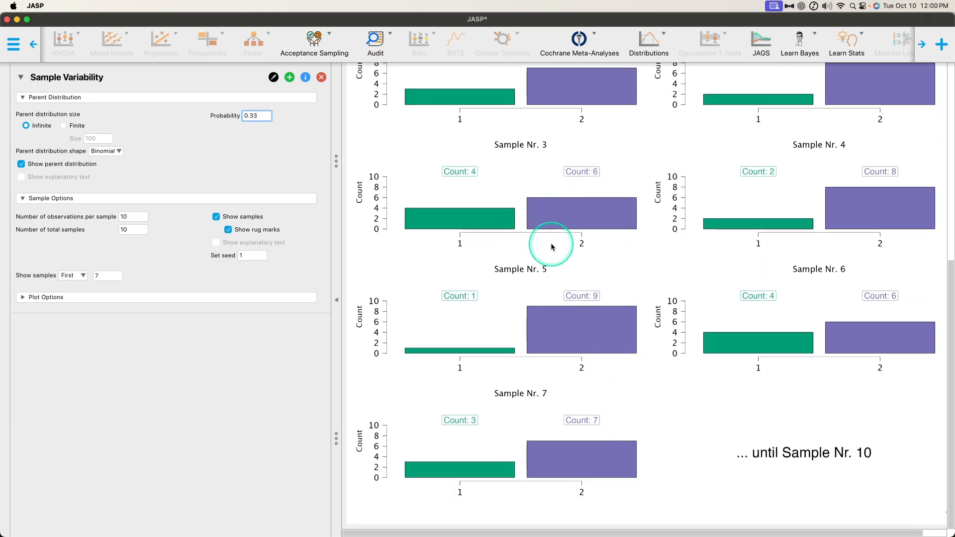
scroll(575, 217, up, 10)
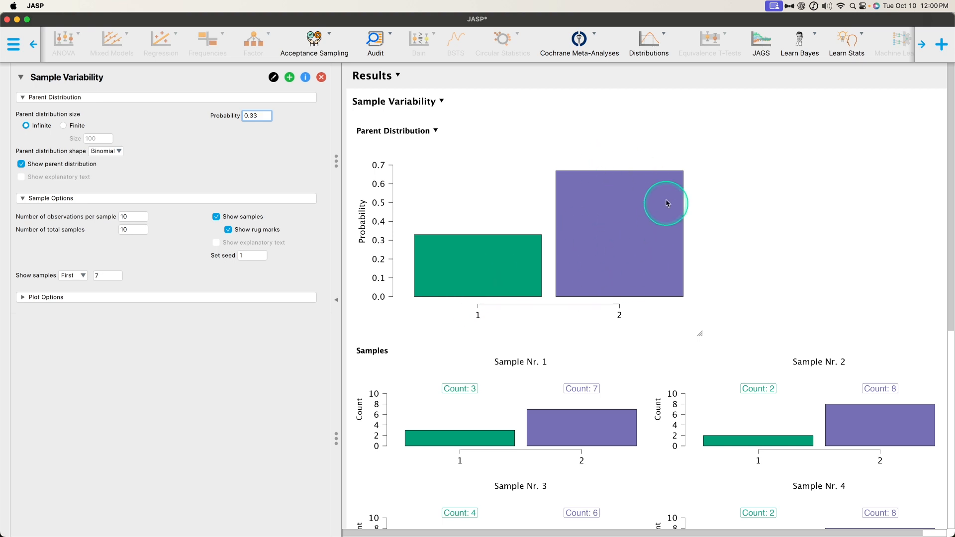
Step: Set the probability of the binomial parent distribution to 0.67
scroll(635, 267, down, 2)
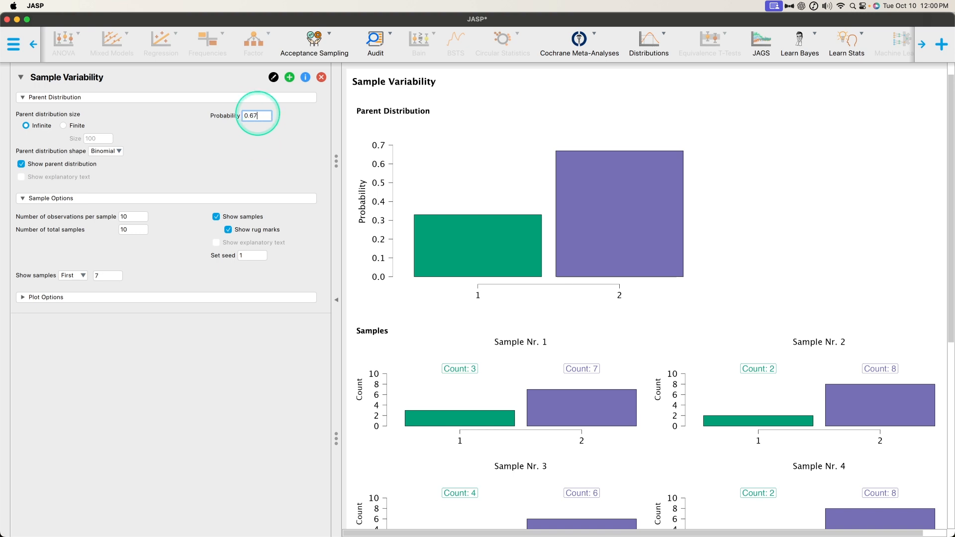
key(Return)
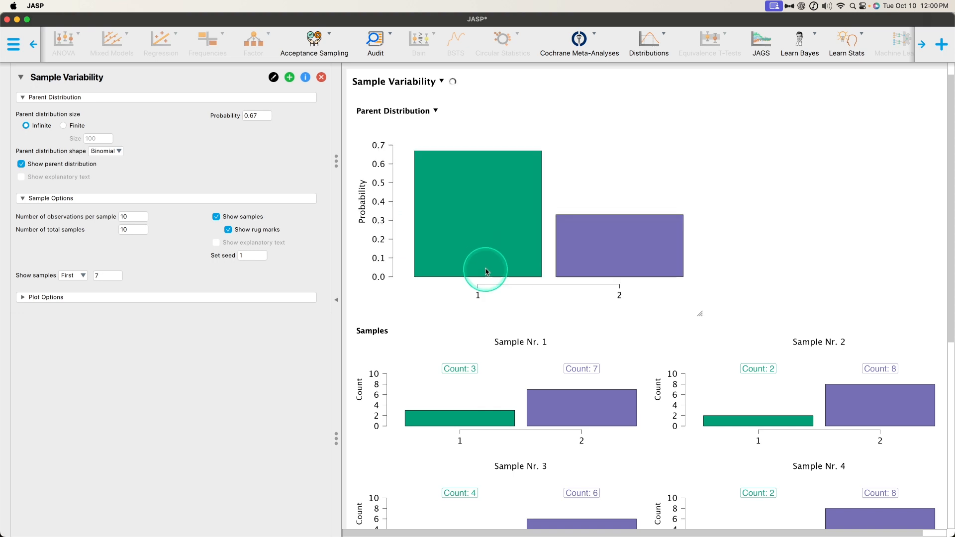
Step: Review the drawn binomial samples against their parent, and set the parent distribution shape to Normal
scroll(751, 378, down, 5)
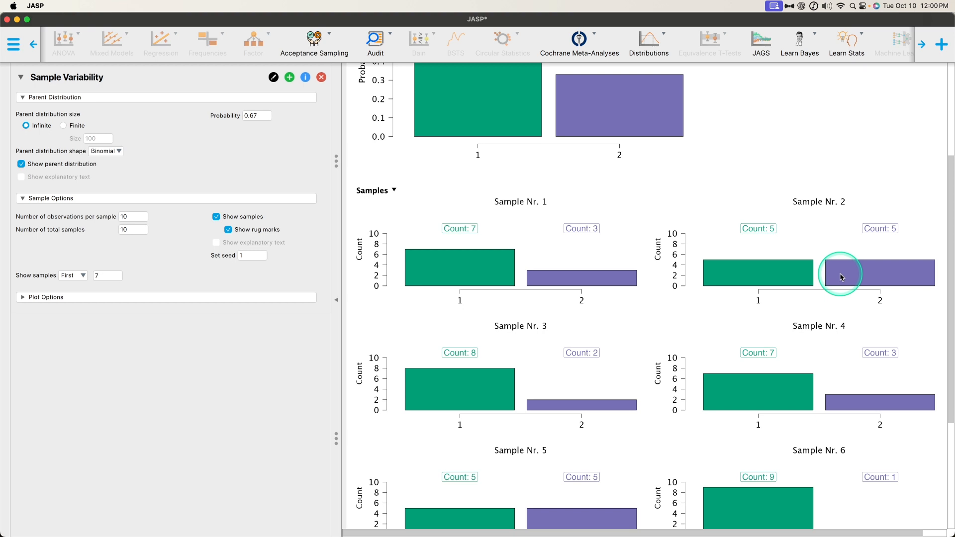
scroll(816, 269, up, 6)
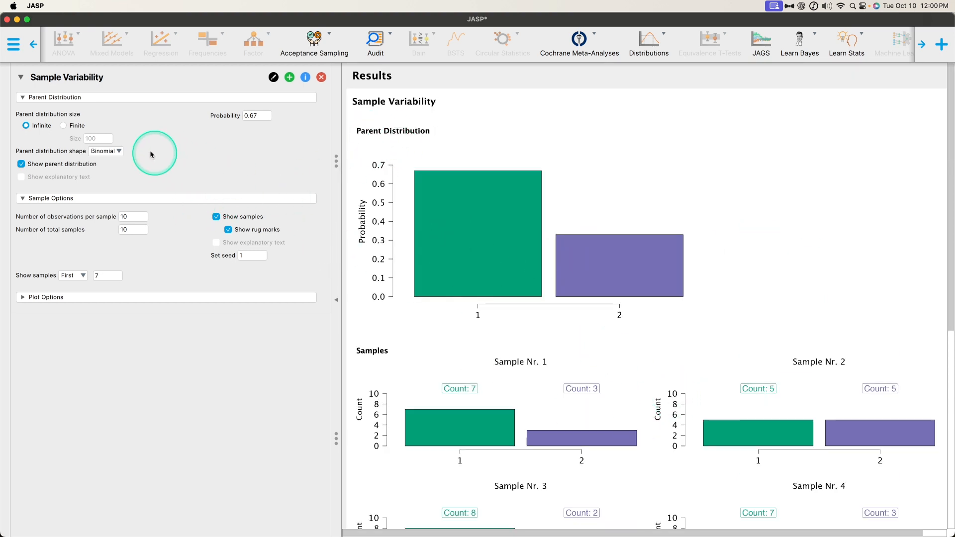
click(116, 152)
click(104, 160)
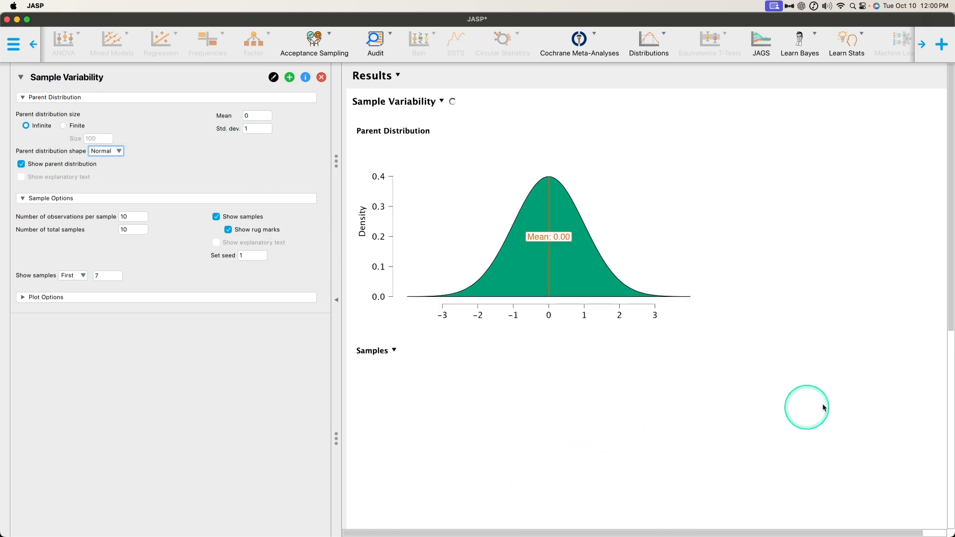
scroll(728, 371, down, 5)
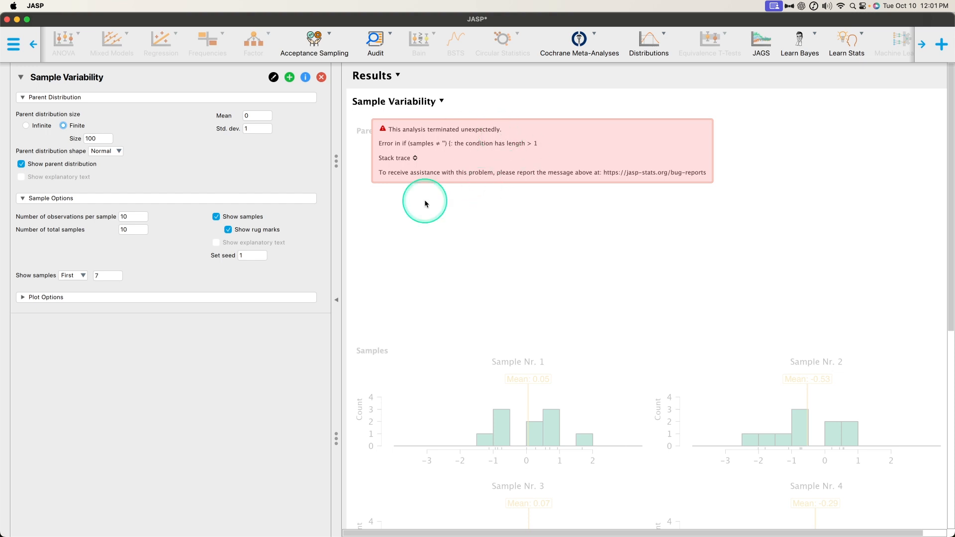
Step: Inspect the error's stack trace and try a finite parent distribution size of 1000
click(414, 158)
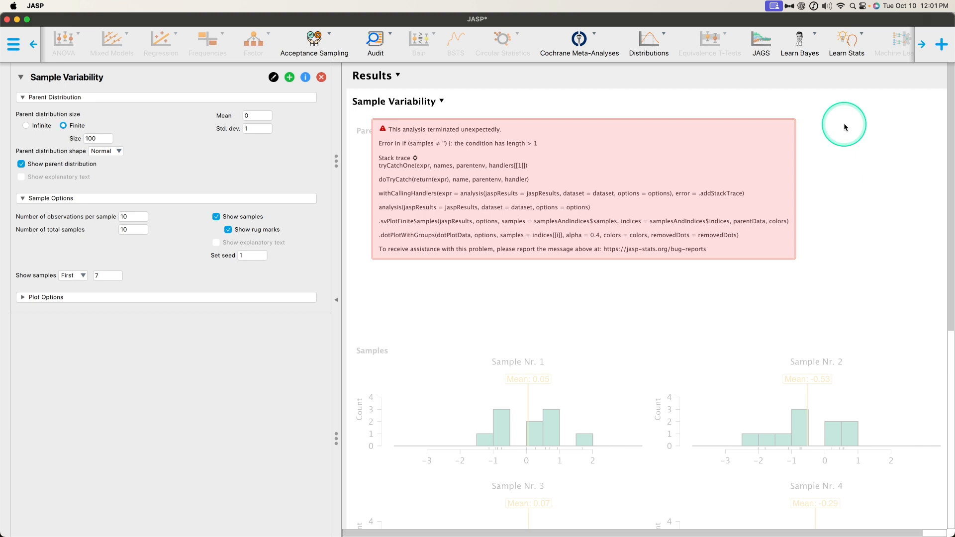
click(96, 141)
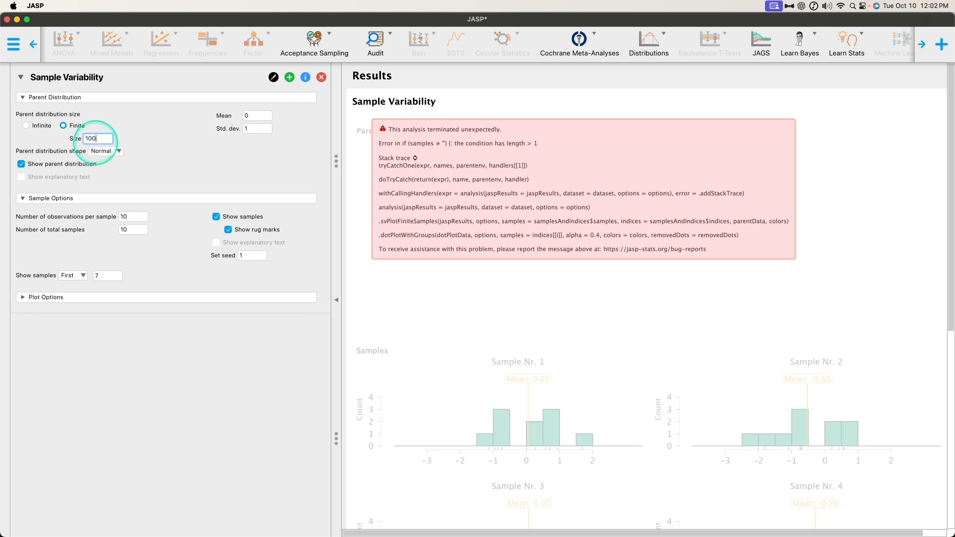
click(177, 123)
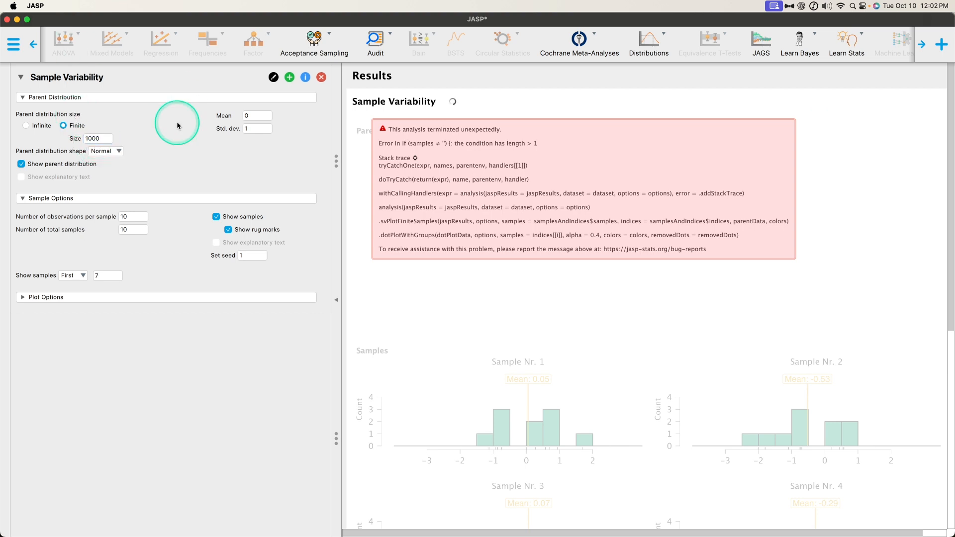
Step: Try the Binomial and Uniform shapes for the finite parent distribution
click(115, 155)
click(149, 175)
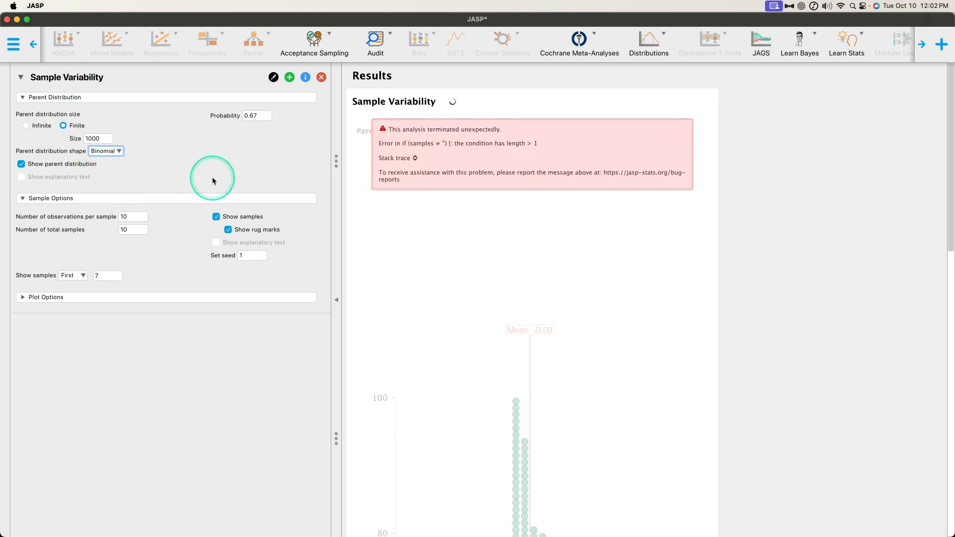
click(114, 152)
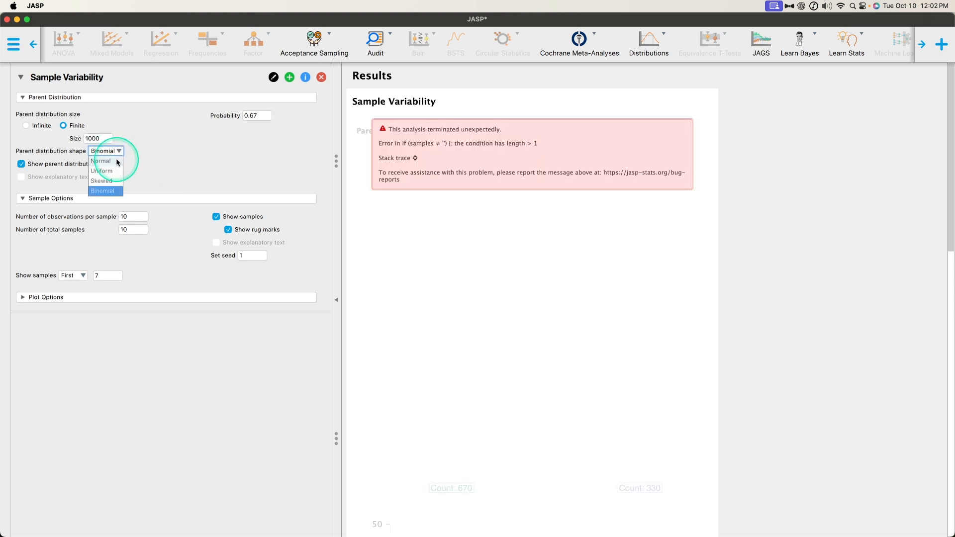
click(117, 164)
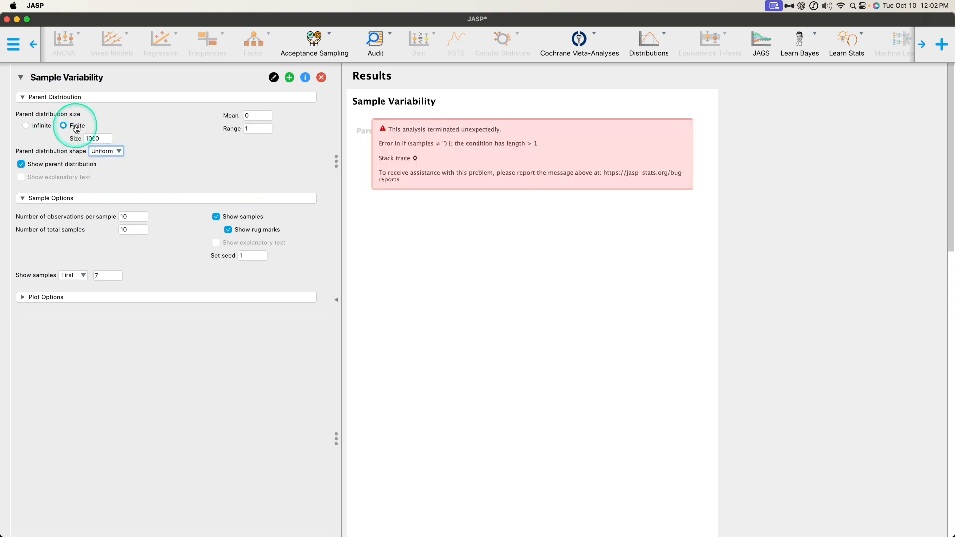
Step: Return the parent distribution size to Infinite and set its shape to Normal
click(25, 125)
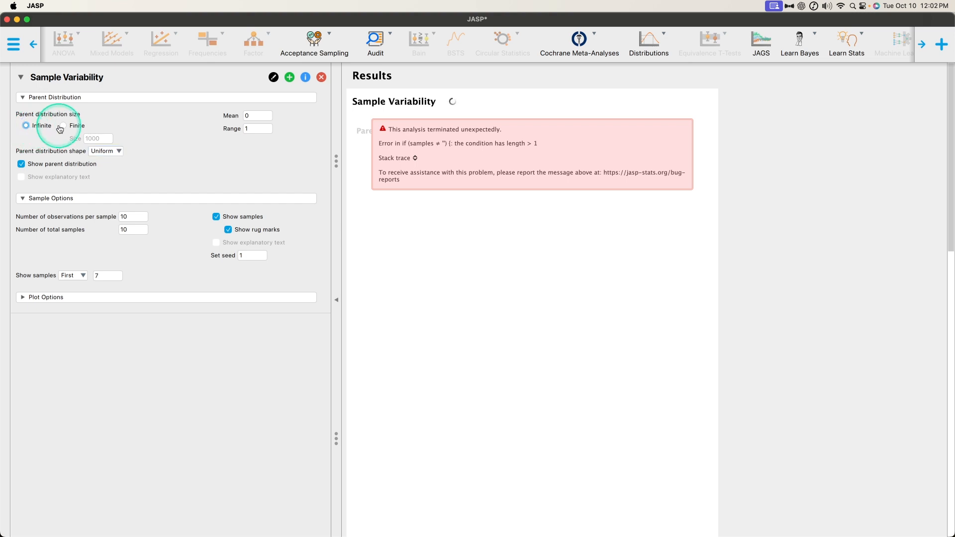
click(115, 151)
click(112, 163)
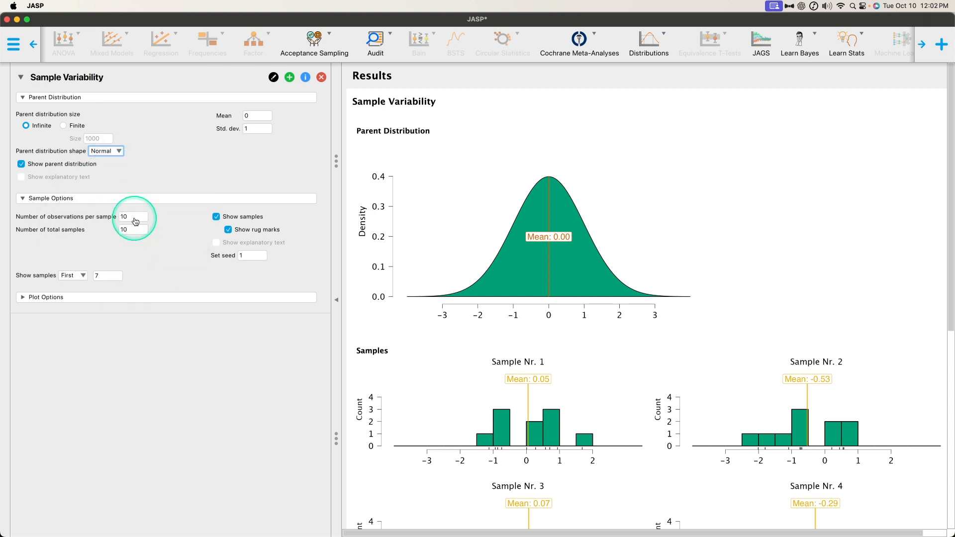
Step: Set 30 observations per sample and 100 total samples, and review the resulting sample histograms
click(133, 221)
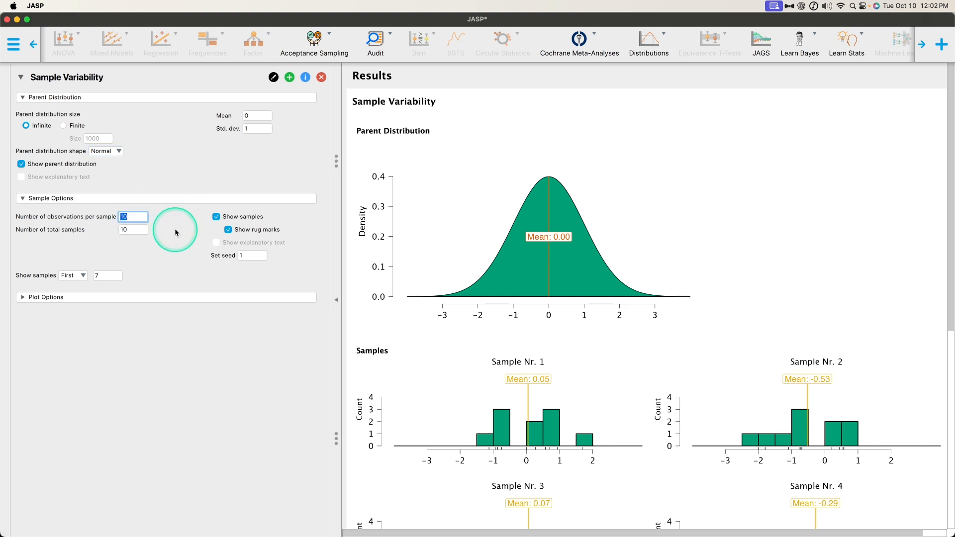
key(Return)
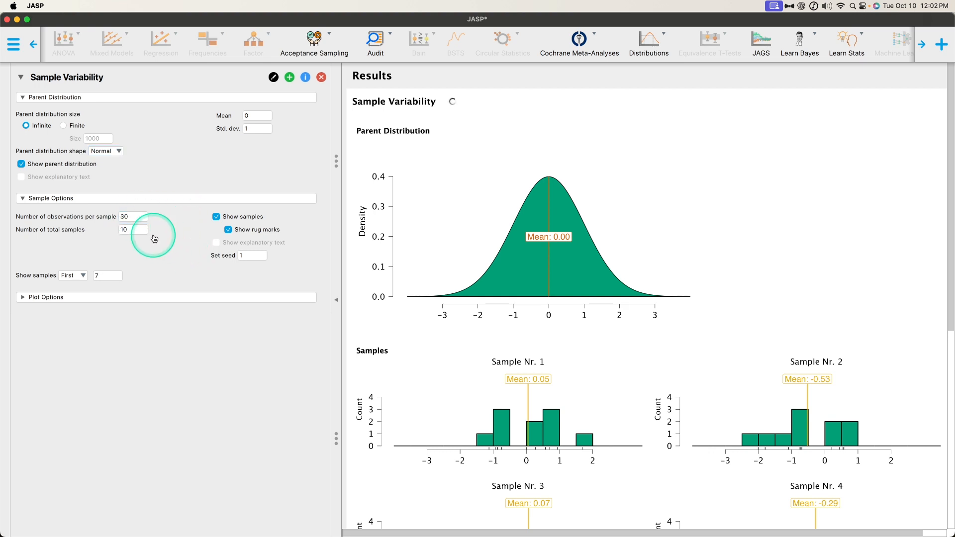
click(131, 234)
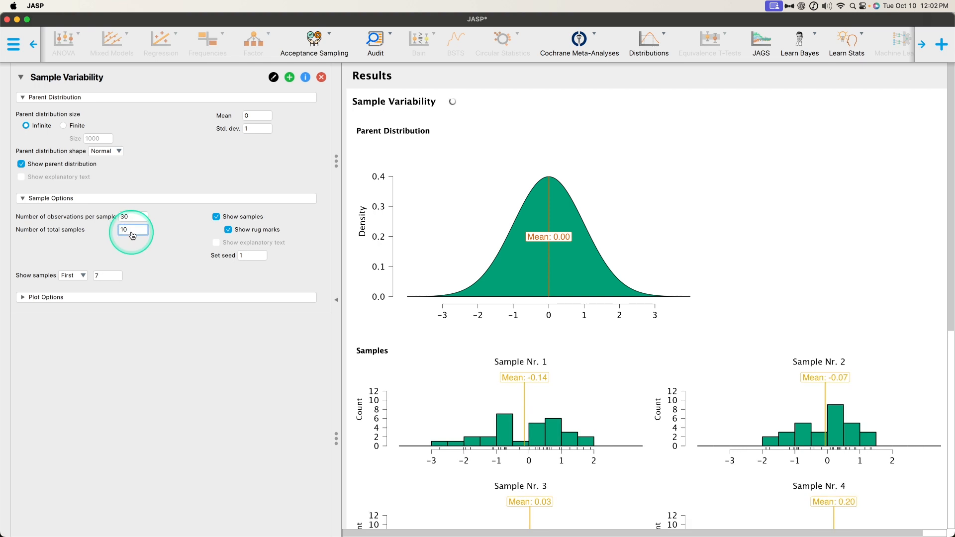
click(183, 233)
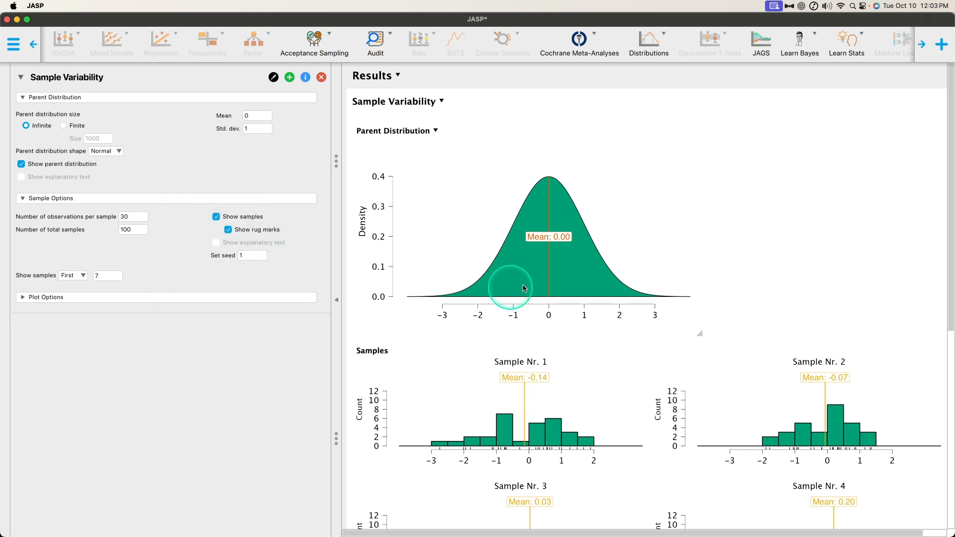
scroll(880, 275, down, 10)
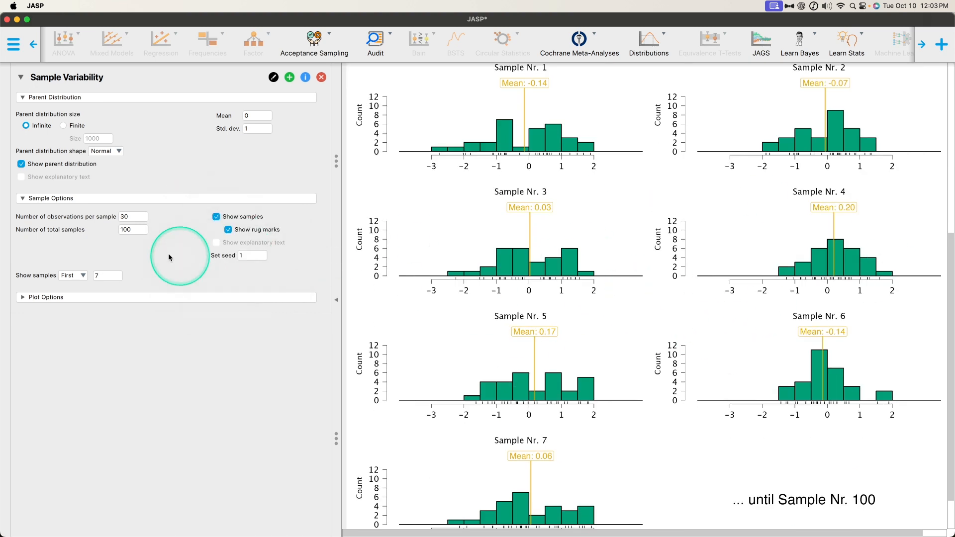
Step: Examine the available choices for which samples are shown, keeping First selected
click(78, 275)
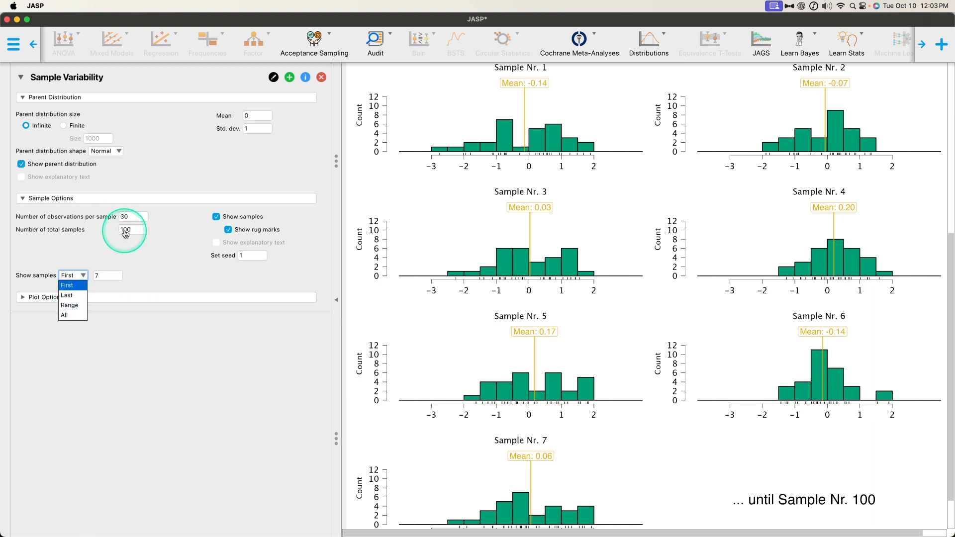
scroll(725, 321, down, 2)
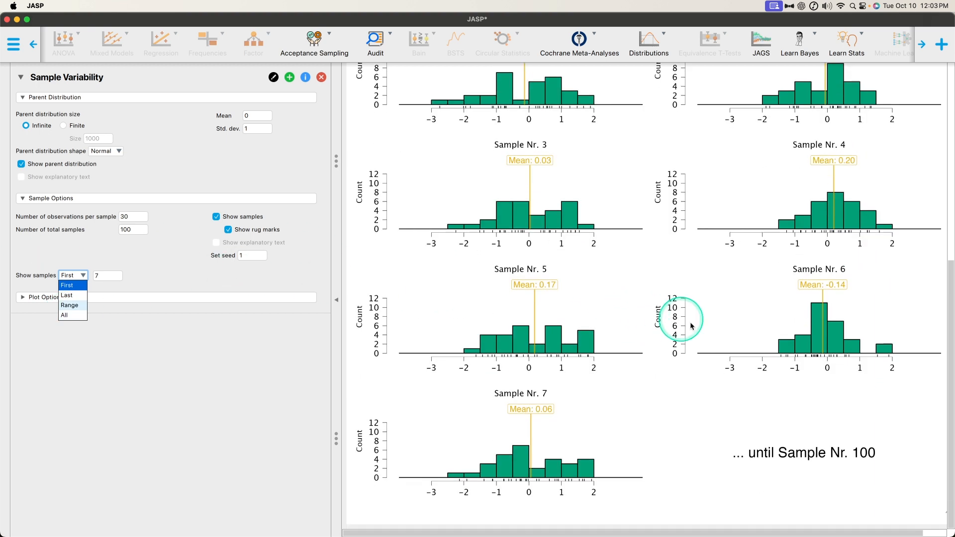
click(136, 270)
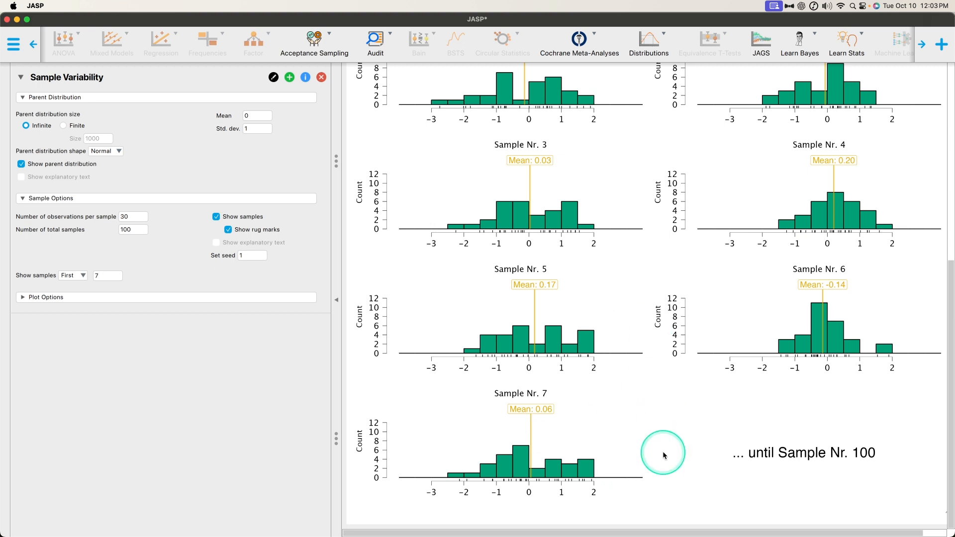
Step: Expand the plot options and examine the color palette and bin width type choices
click(87, 304)
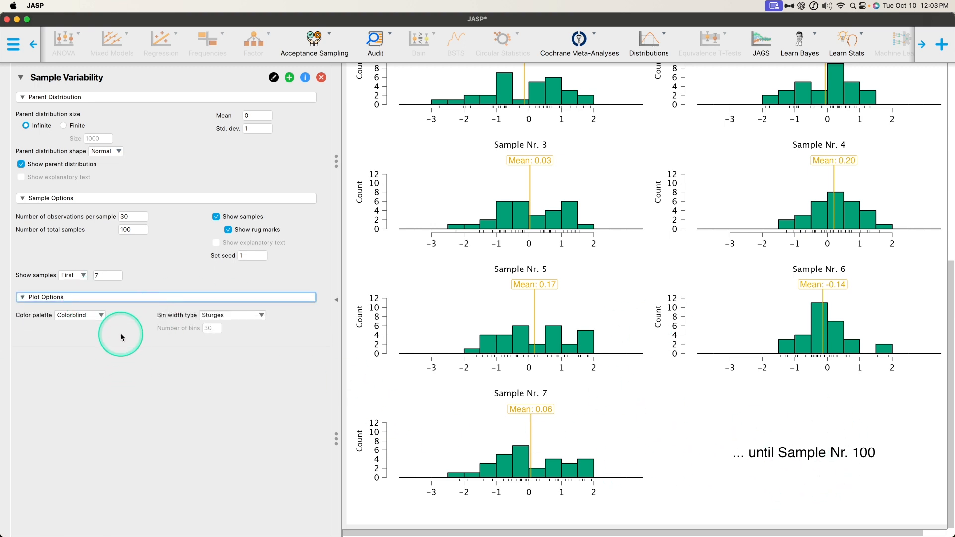
click(110, 315)
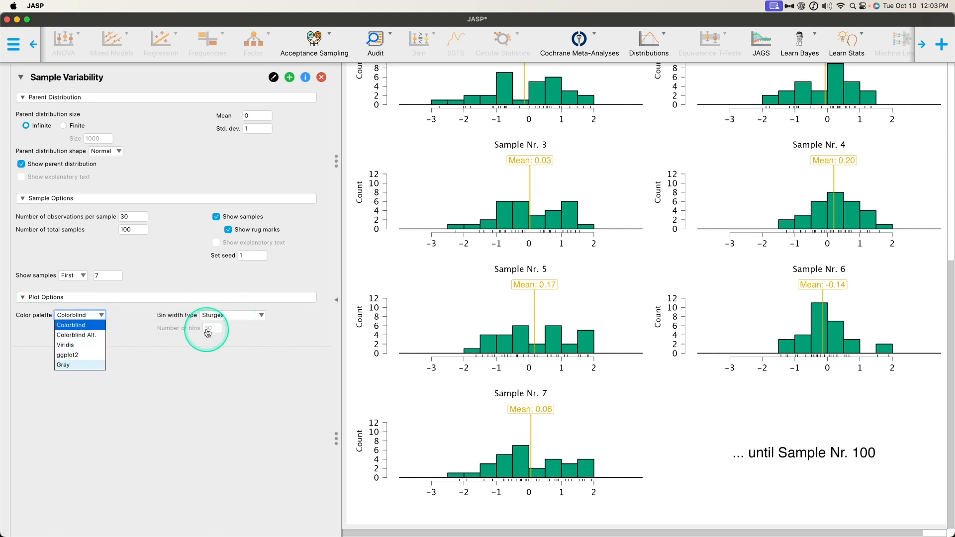
click(219, 315)
click(176, 353)
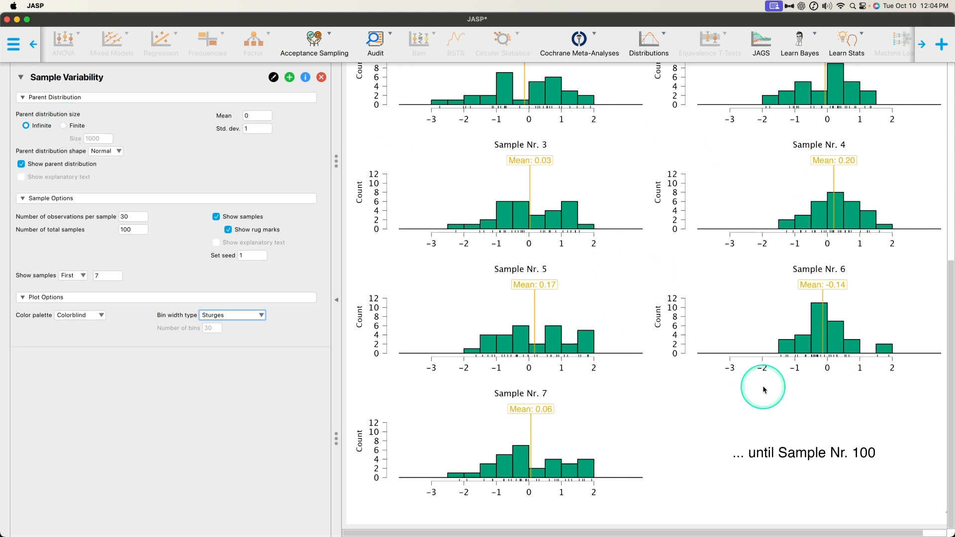
Step: Compare the histograms and means of the displayed samples with the normal parent distribution
scroll(663, 350, up, 10)
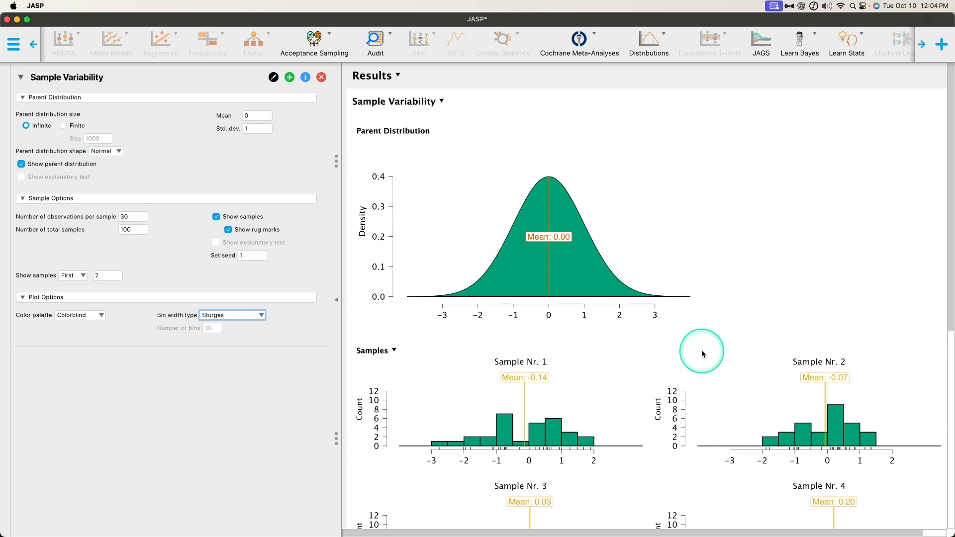
scroll(701, 349, down, 5)
scroll(701, 349, up, 5)
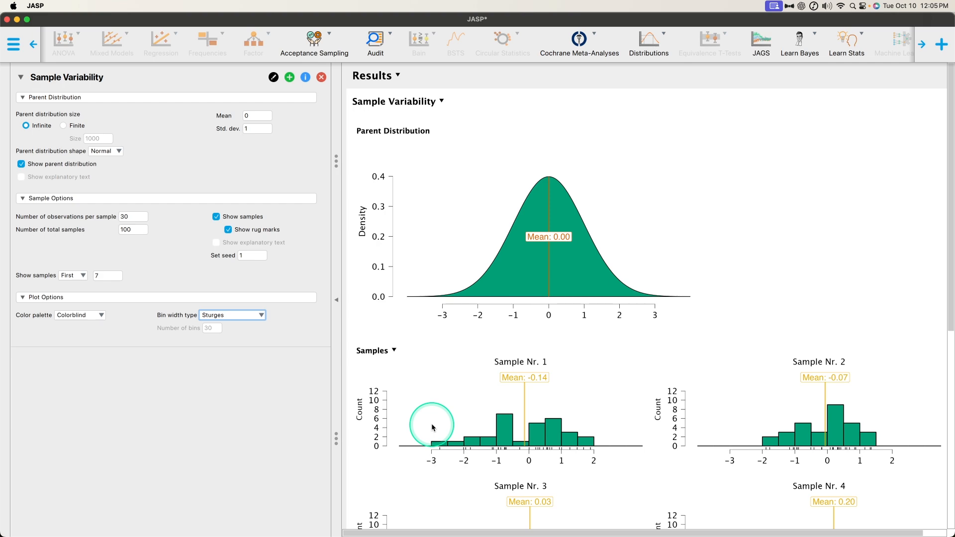
scroll(678, 270, down, 7)
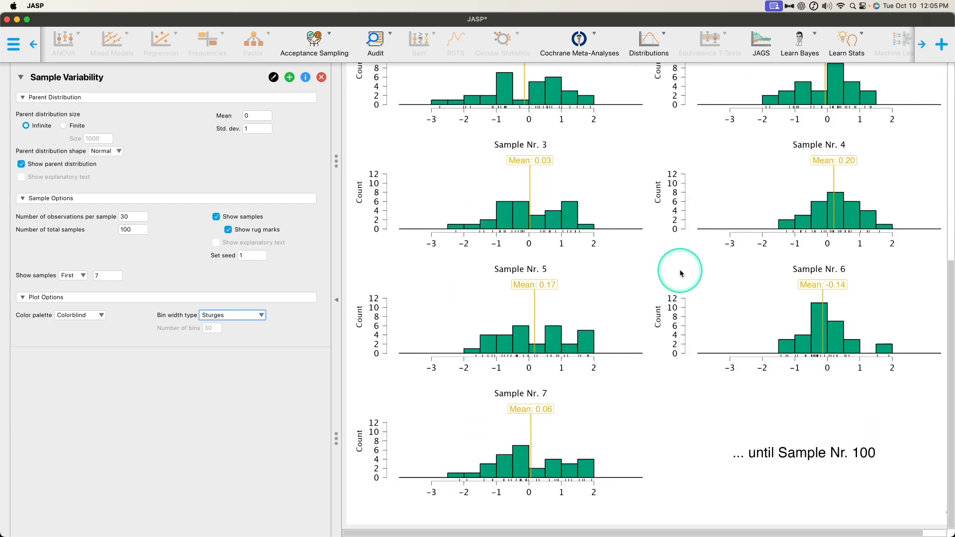
scroll(697, 295, up, 7)
Step: Set the parent distribution shape to Binomial and its size to Finite
click(118, 152)
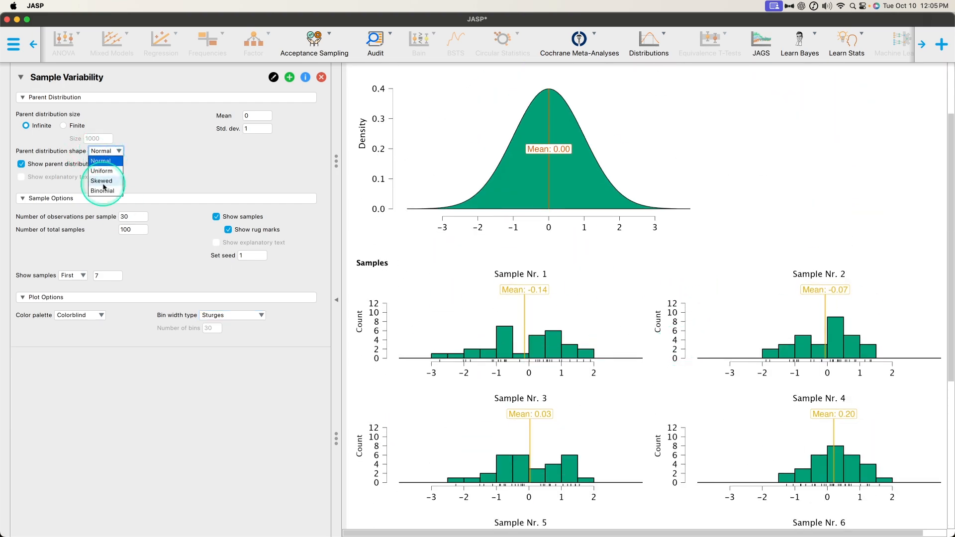
click(101, 193)
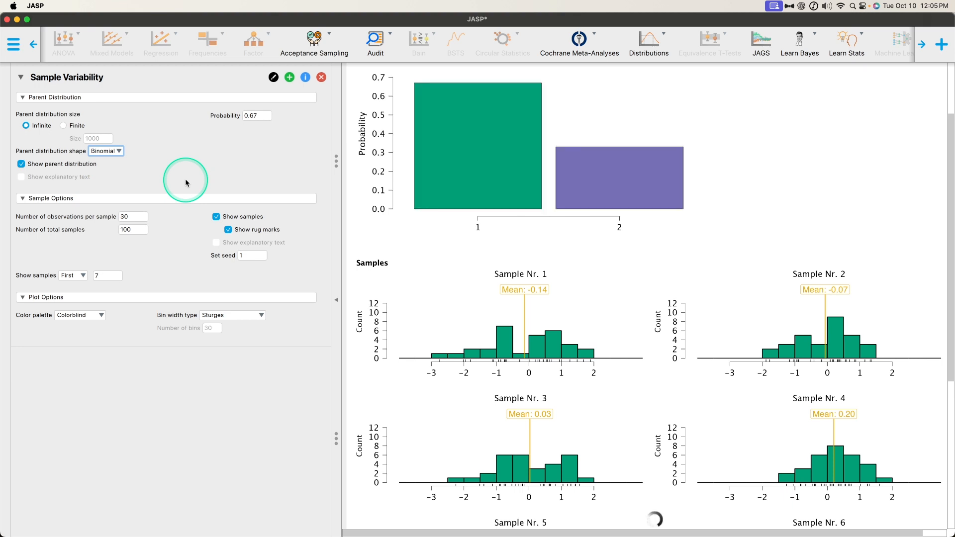
click(83, 126)
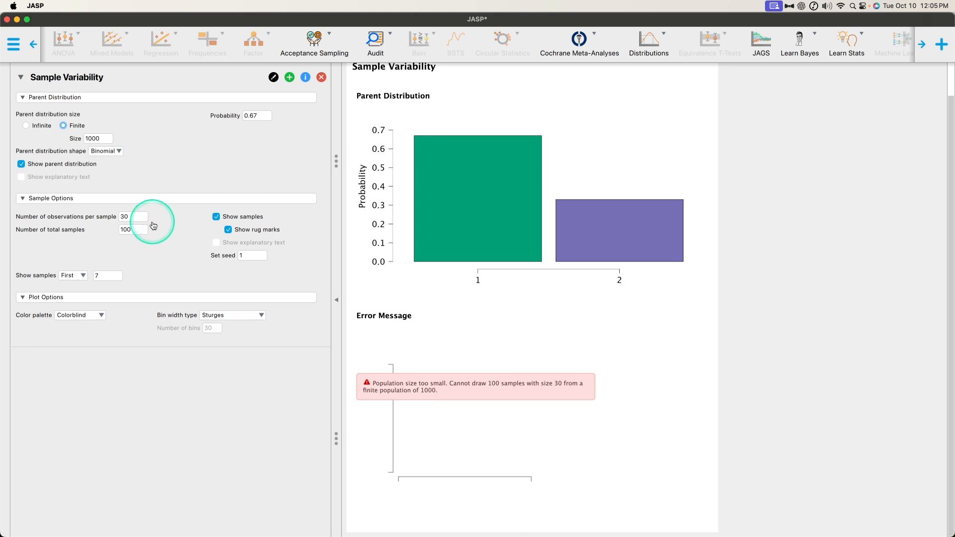
Step: Set the finite population size to 10000, and both the observations per sample and the total samples to 10
click(103, 138)
text(0)
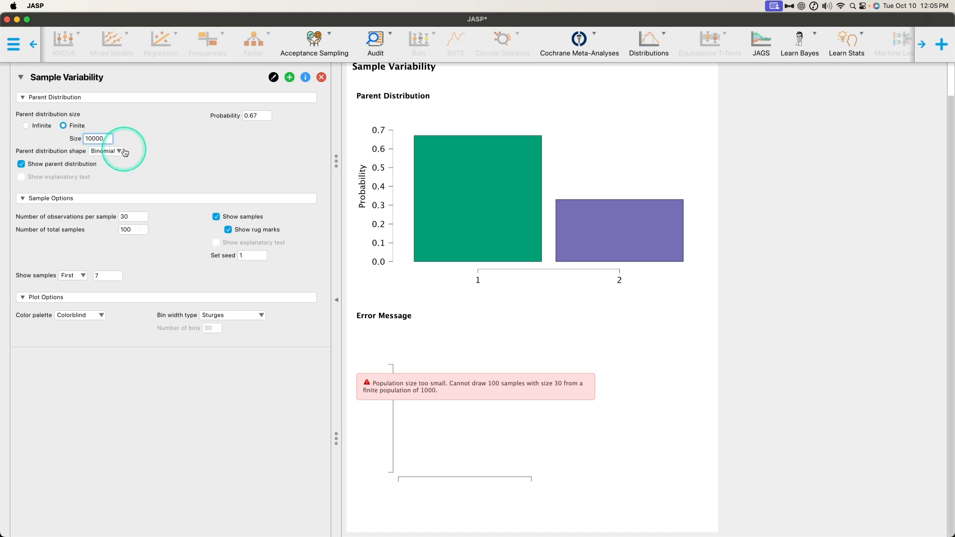
key(Return)
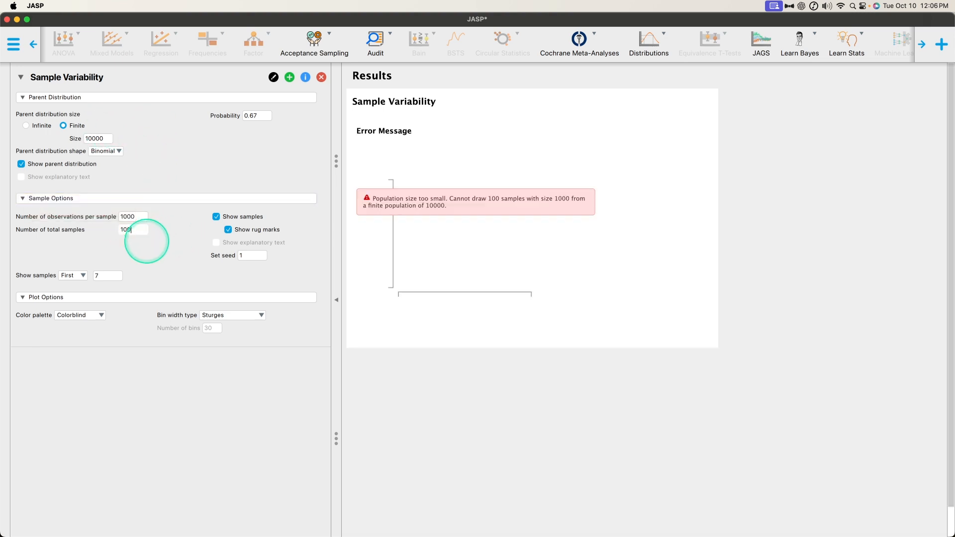
text(00)
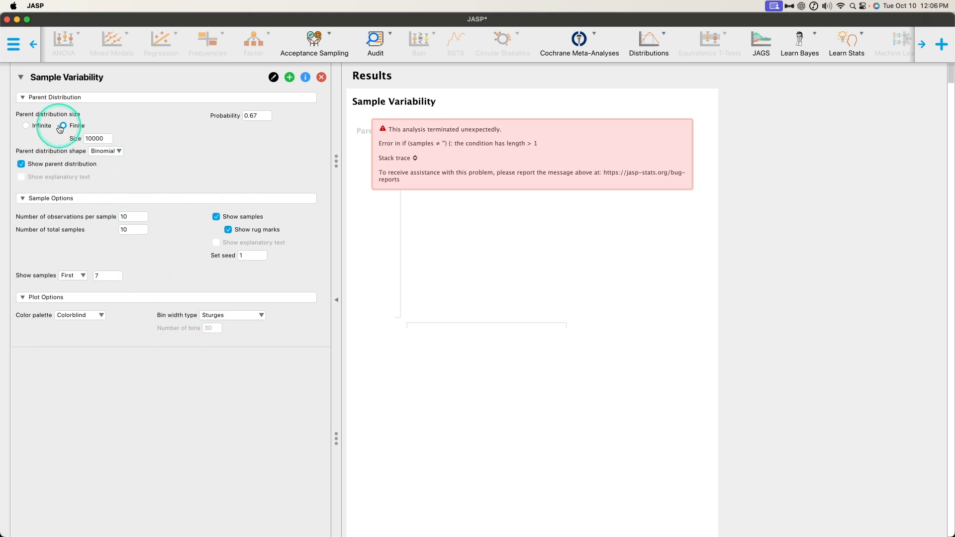
Step: Switch the parent distribution size back to Infinite and compare the drawn binomial samples with the parent
click(26, 125)
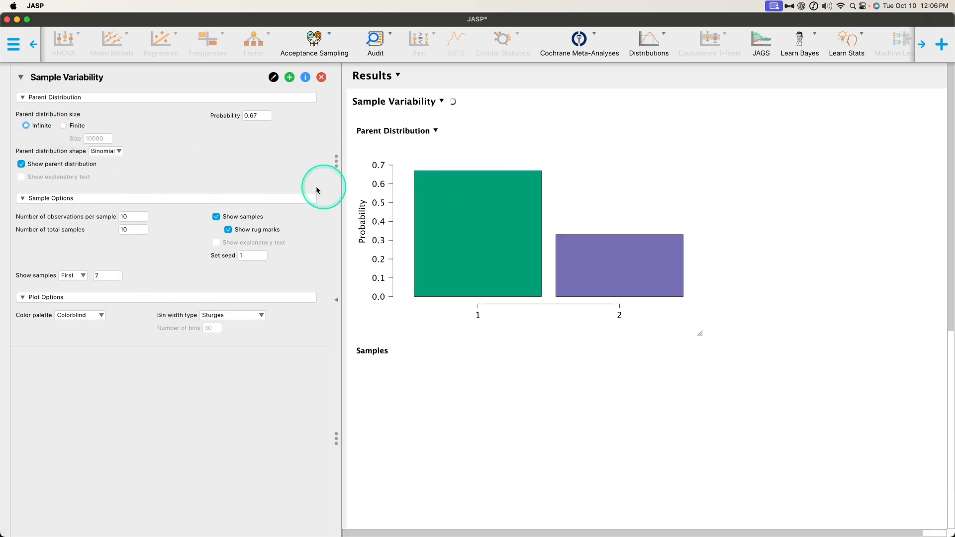
scroll(599, 264, down, 6)
scroll(738, 273, up, 4)
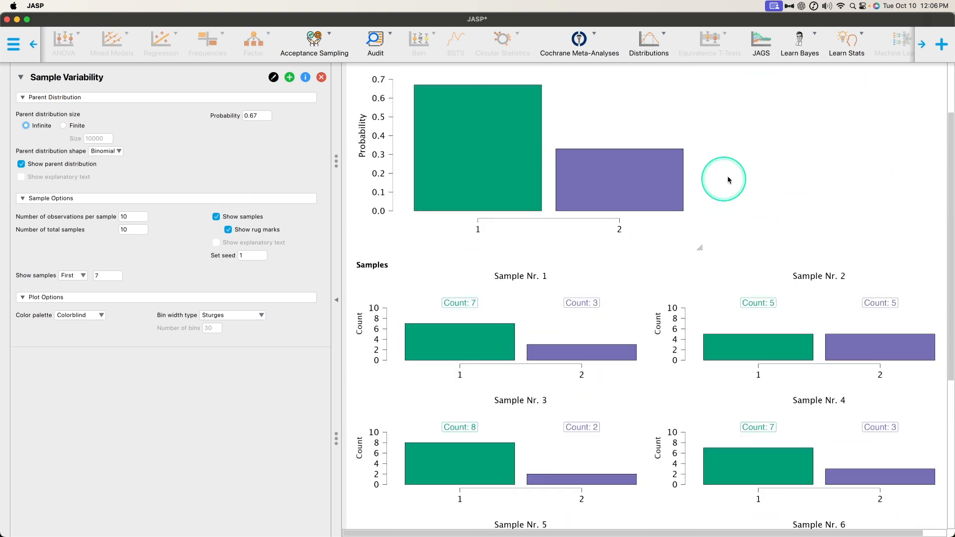
scroll(684, 313, up, 2)
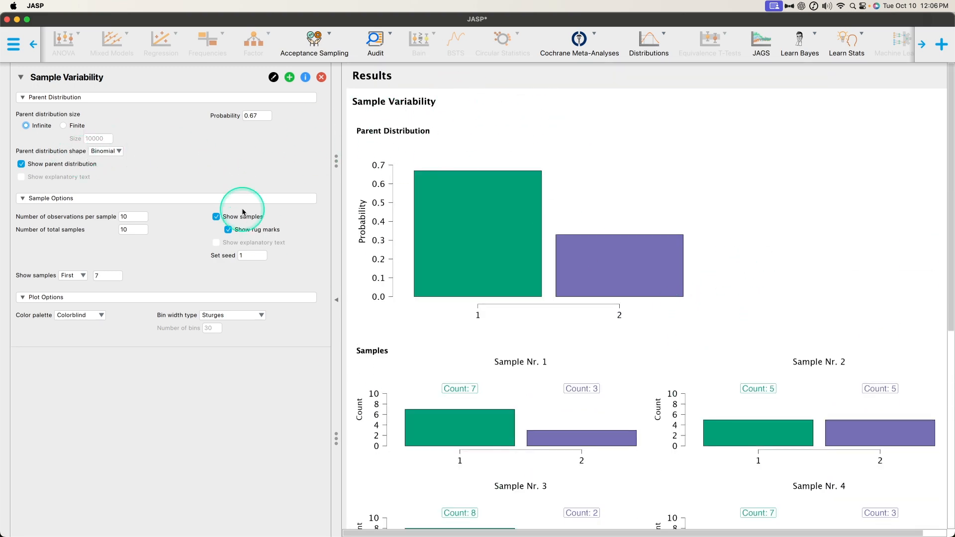
scroll(742, 220, down, 5)
scroll(822, 373, up, 5)
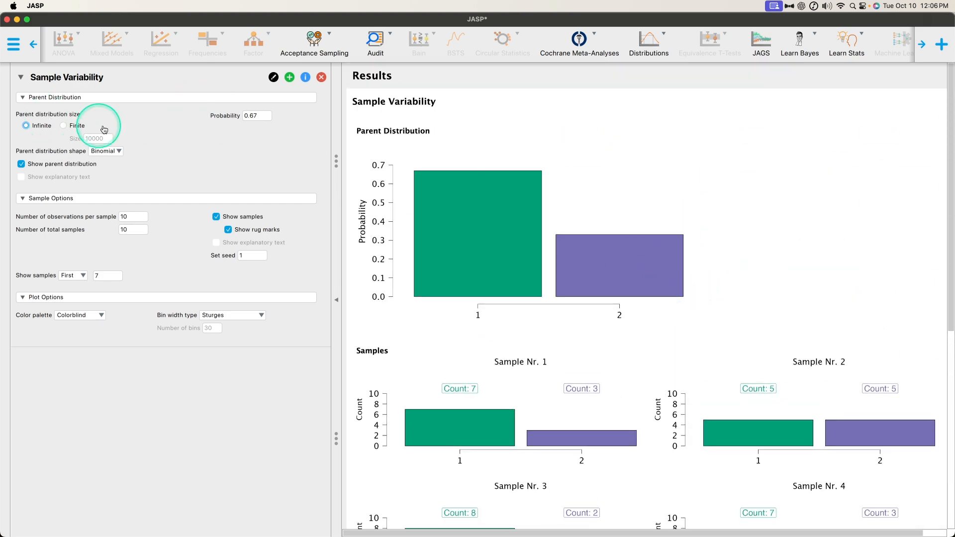